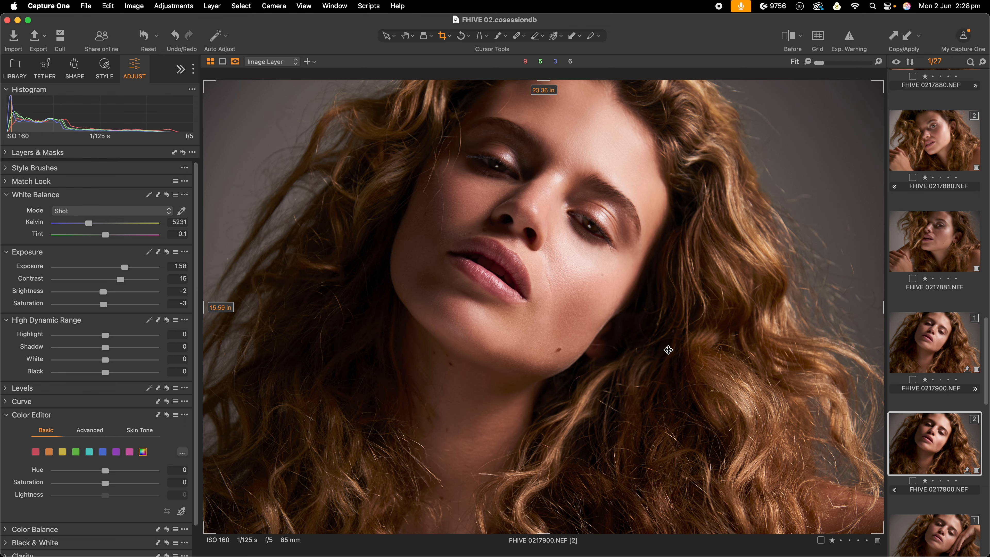
Step: View FHIVE 0217881 and variant 1 of FHIVE 0217900 to inspect the portraits
{"action": "left_click", "coordinate": [927, 256]}
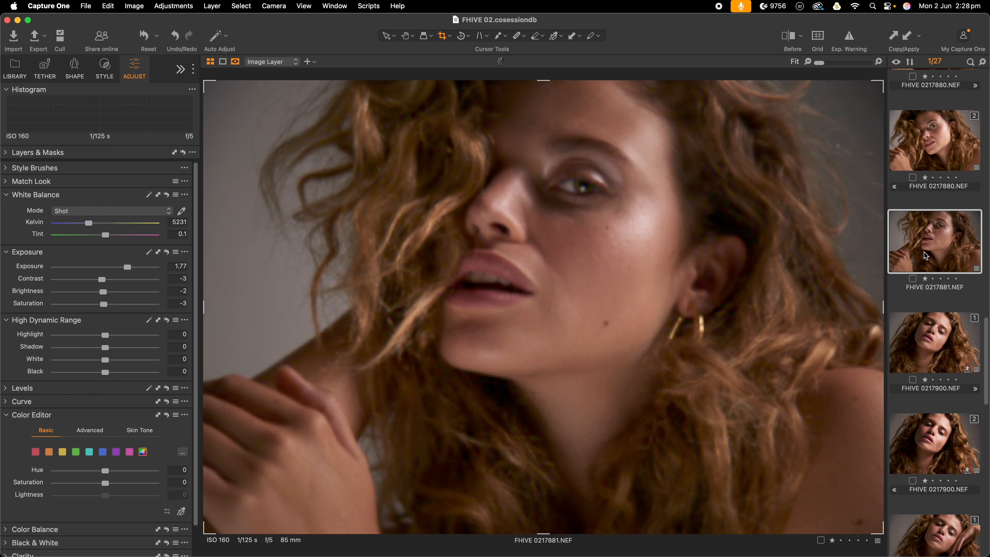
{"action": "left_click", "coordinate": [930, 336]}
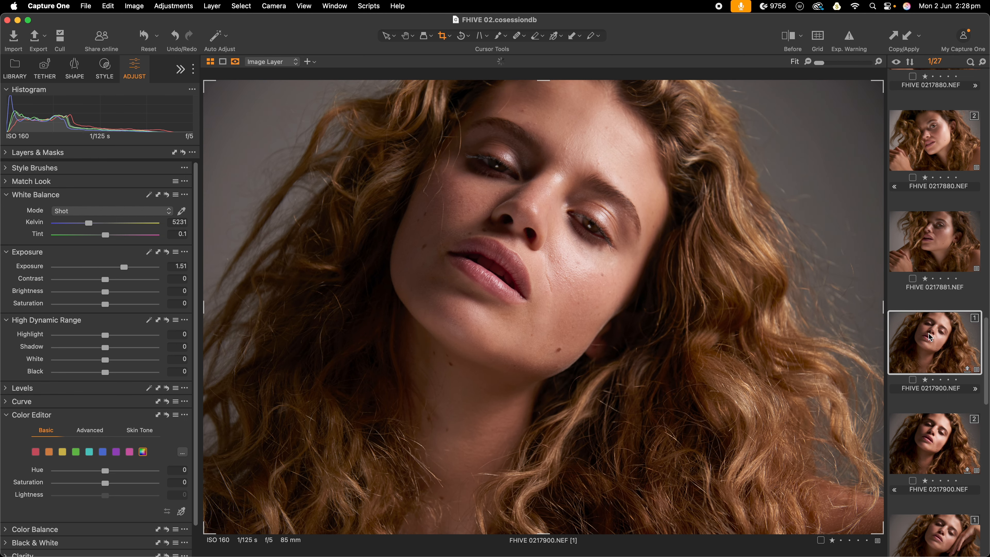
{"action": "scroll", "coordinate": [929, 333], "scroll_direction": "down", "scroll_amount": 1}
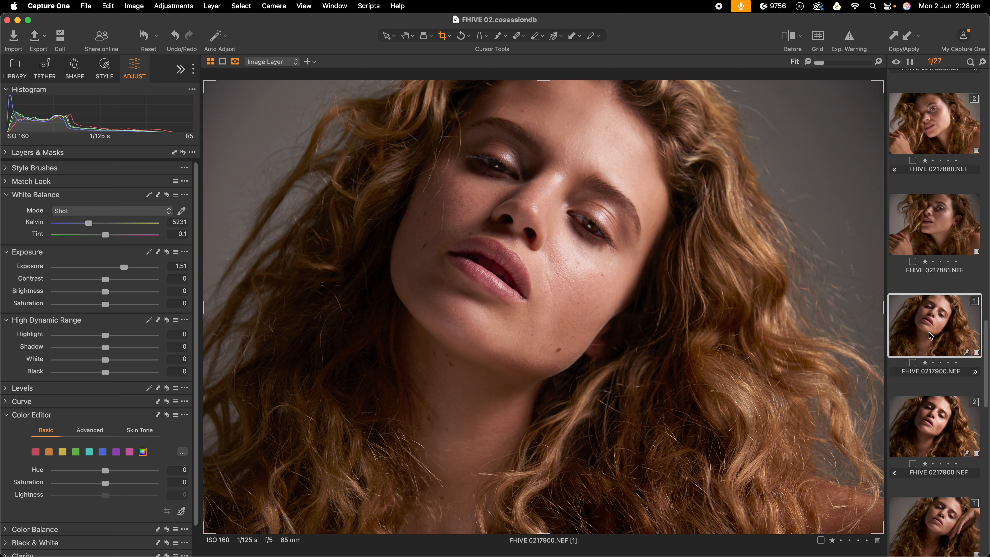
{"action": "scroll", "coordinate": [929, 334], "scroll_direction": "down", "scroll_amount": 2}
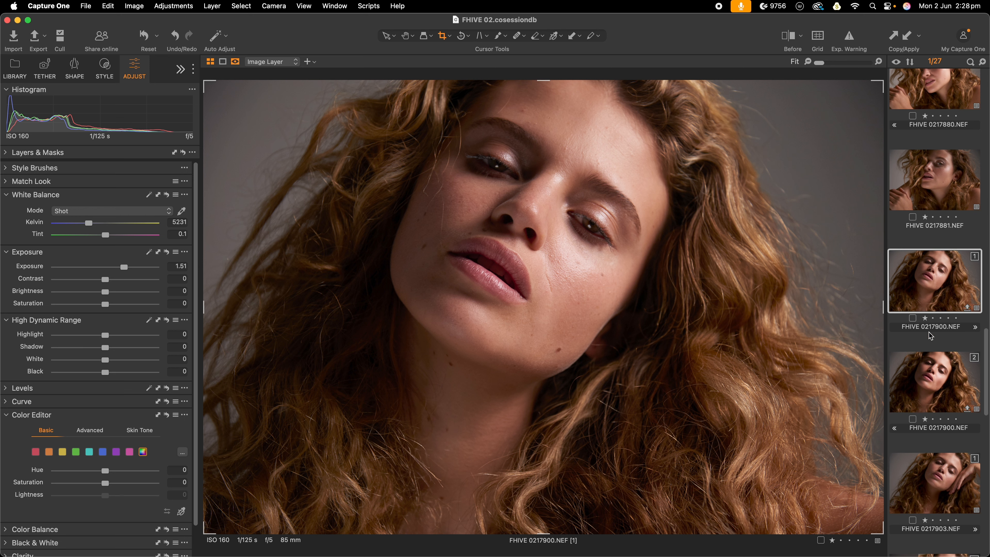
Step: Switch to Chrome and read the retouching sections on the Capture One 16.6 what's new page
{"action": "key", "text": "super+Tab"}
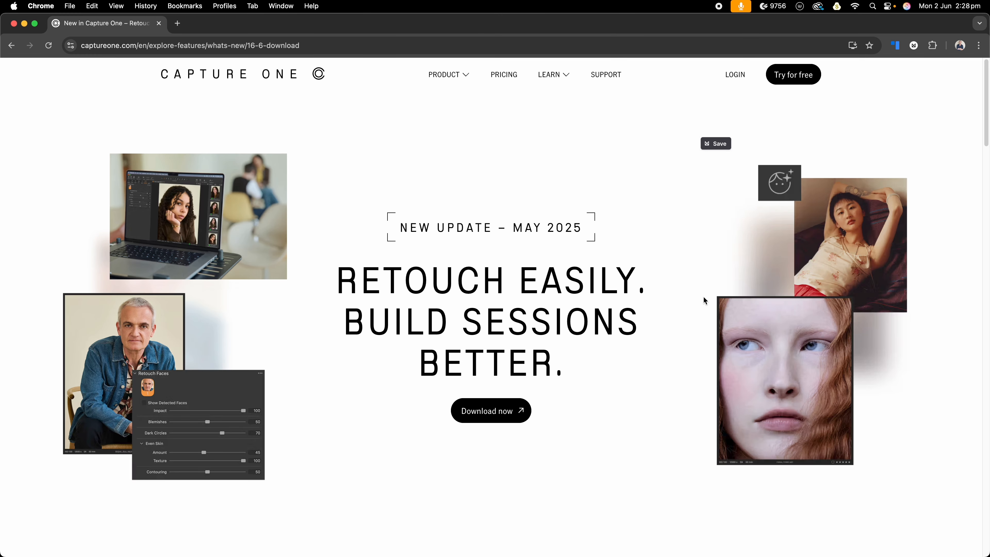
{"action": "scroll", "coordinate": [703, 299], "scroll_direction": "down", "scroll_amount": 12}
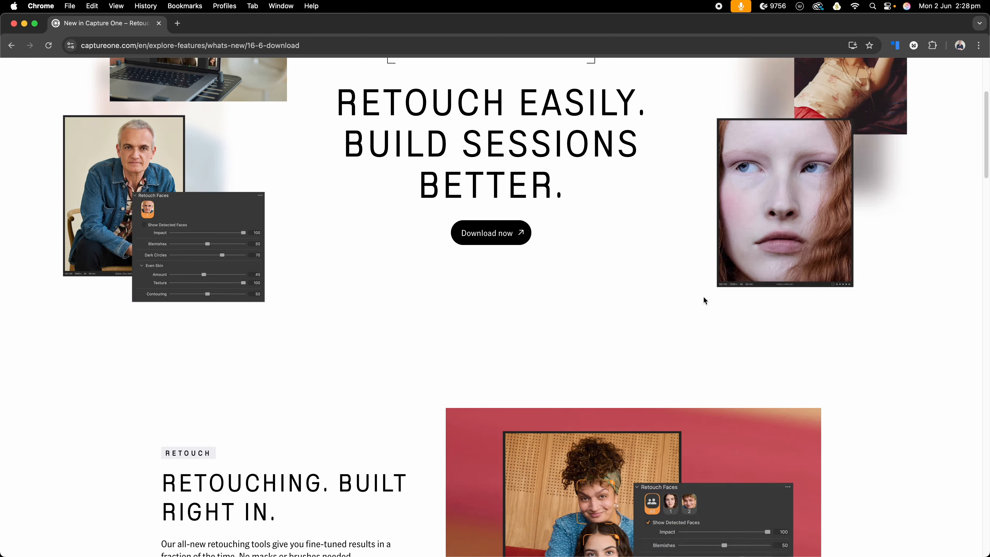
{"action": "scroll", "coordinate": [706, 300], "scroll_direction": "down", "scroll_amount": 7}
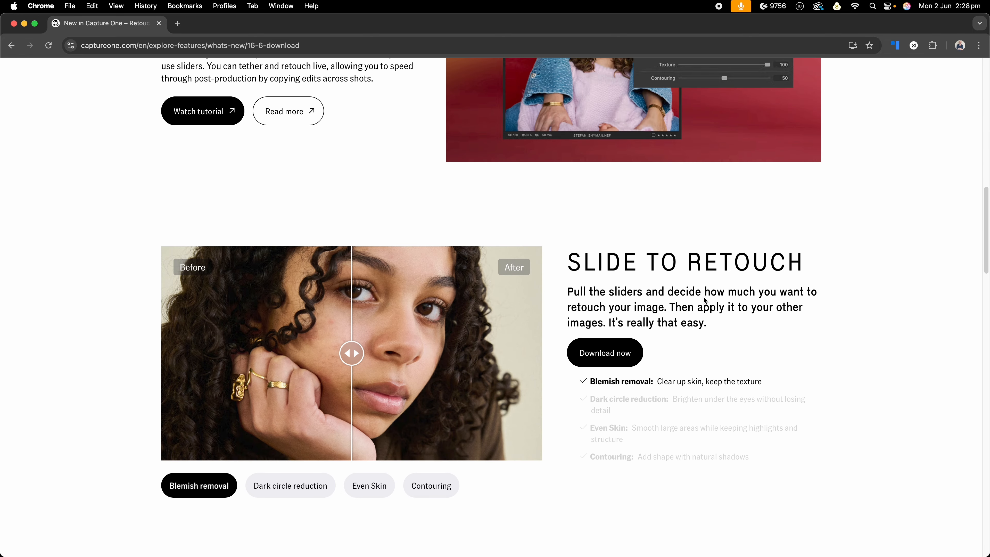
{"action": "scroll", "coordinate": [704, 297], "scroll_direction": "down", "scroll_amount": 1}
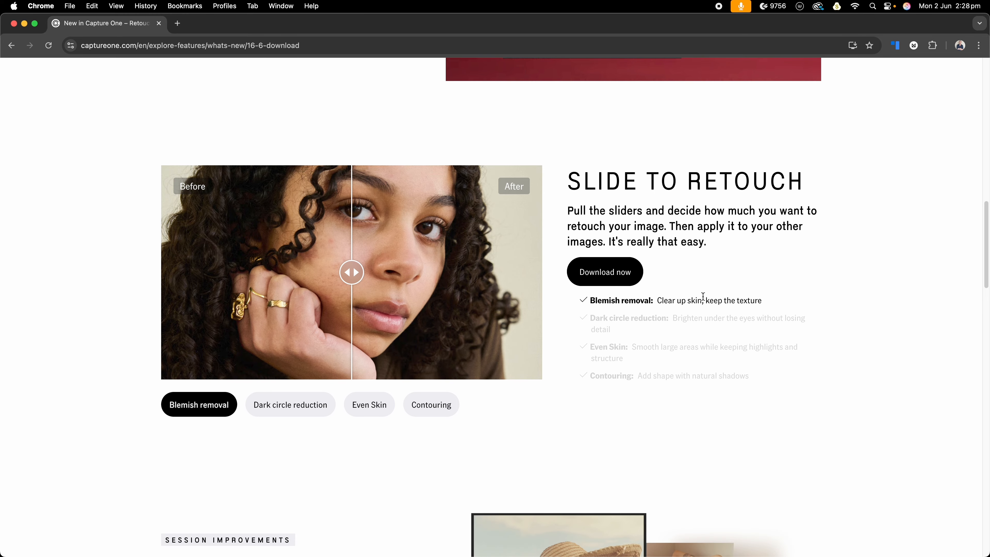
{"action": "scroll", "coordinate": [703, 297], "scroll_direction": "down", "scroll_amount": 2}
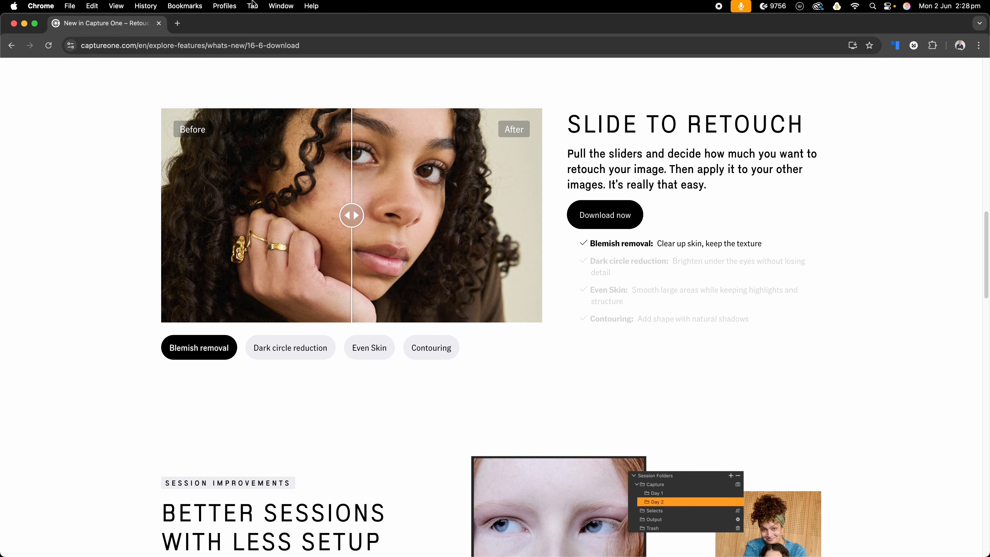
Step: Switch back to Capture One, compare both variants of FHIVE 0217900, and examine the facial skin of variant 2 up close
{"action": "key", "text": "super+Tab"}
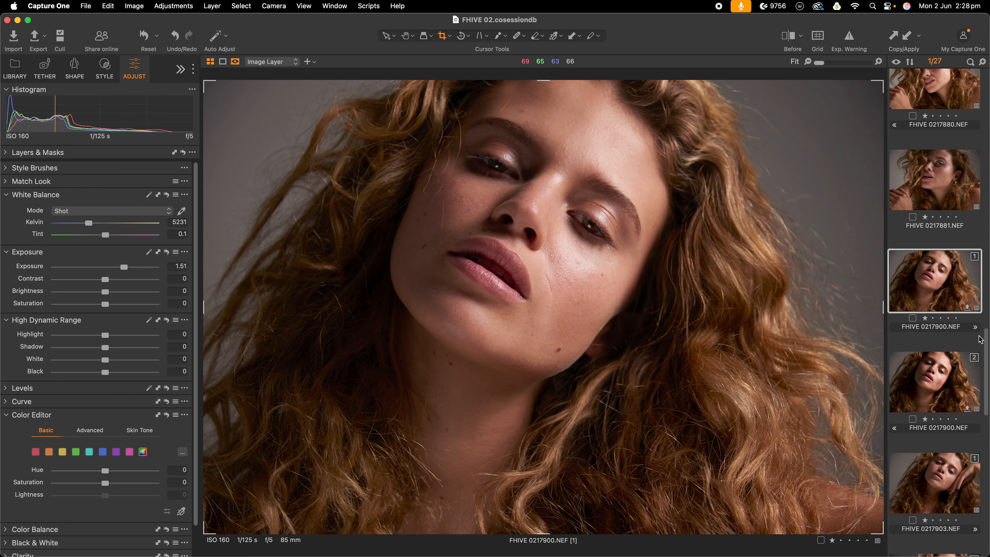
{"action": "left_click", "coordinate": [936, 378]}
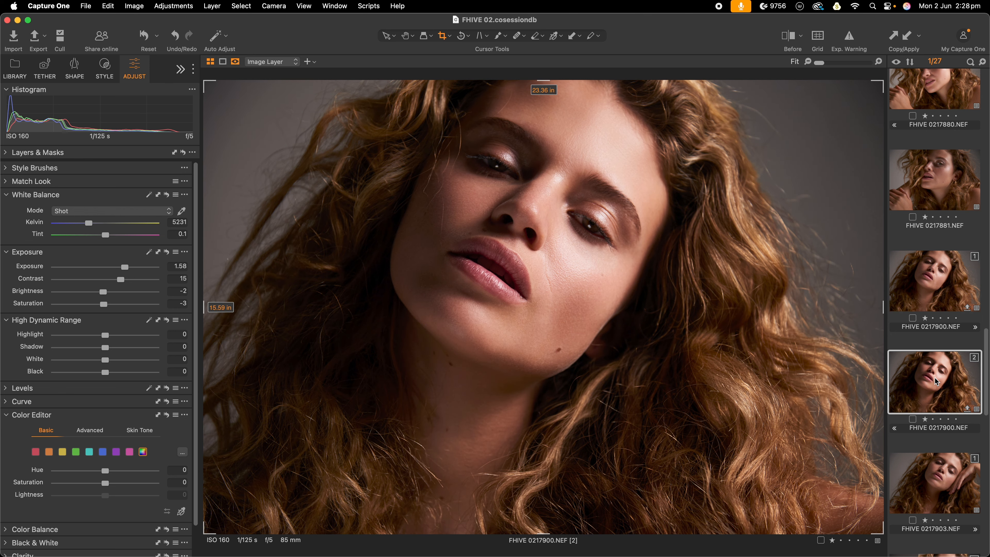
{"action": "left_click", "coordinate": [920, 298]}
{"action": "left_click", "coordinate": [931, 390]}
{"action": "double_click", "coordinate": [679, 277]}
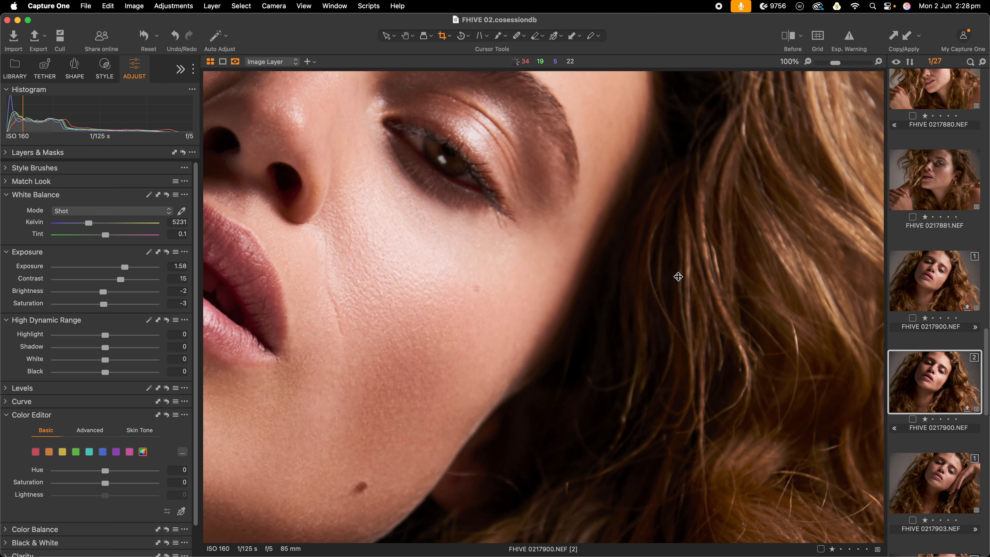
{"action": "left_click_drag", "start_coordinate": [561, 288], "coordinate": [825, 336]}
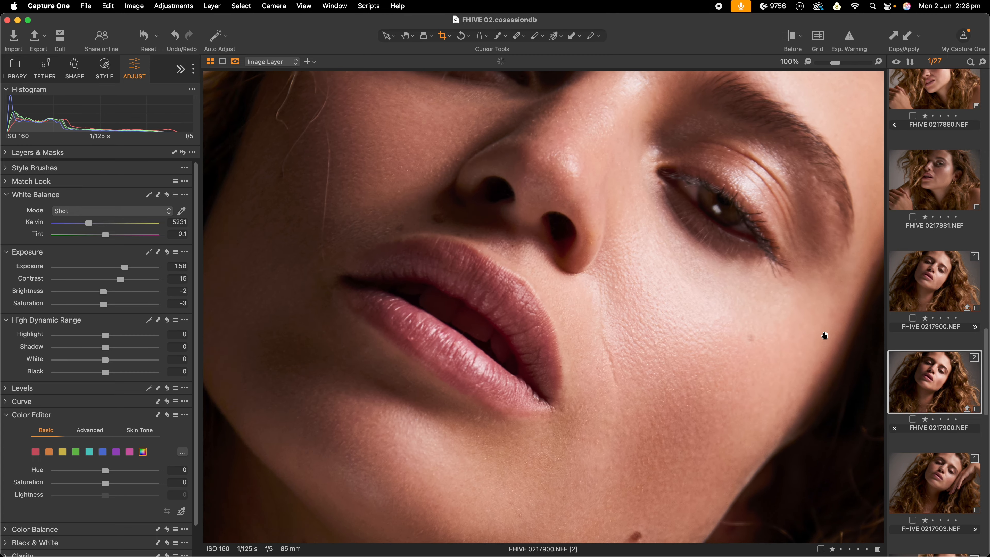
{"action": "scroll", "coordinate": [699, 327], "scroll_direction": "up", "scroll_amount": 1}
{"action": "scroll", "coordinate": [700, 327], "scroll_direction": "down", "scroll_amount": 1}
{"action": "scroll", "coordinate": [699, 327], "scroll_direction": "down", "scroll_amount": 3}
{"action": "scroll", "coordinate": [700, 327], "scroll_direction": "up", "scroll_amount": 2}
{"action": "left_click_drag", "start_coordinate": [636, 318], "coordinate": [767, 404]}
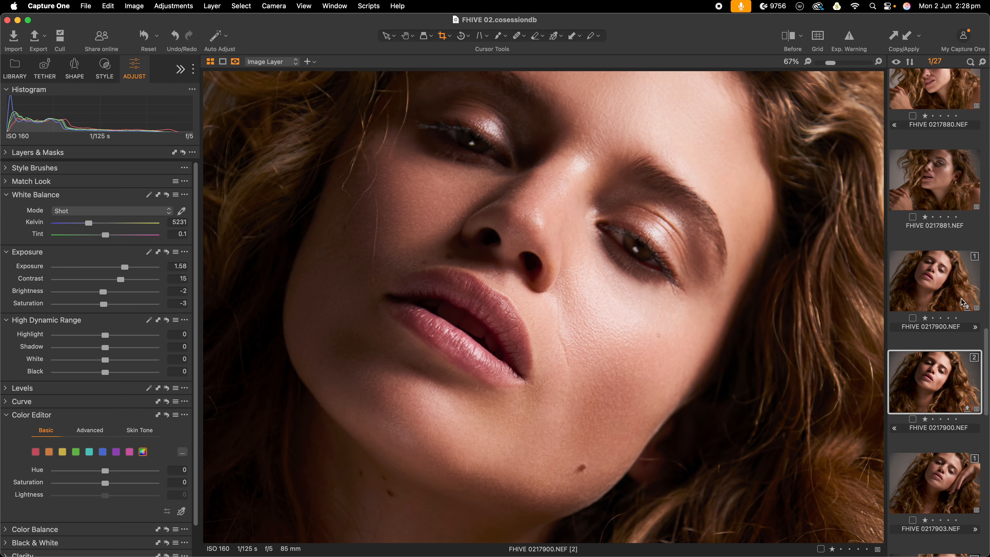
Step: Alternate between variants 1 and 2 of FHIVE 0217900 at 67% zoom to compare their skin detail
{"action": "left_click", "coordinate": [956, 283]}
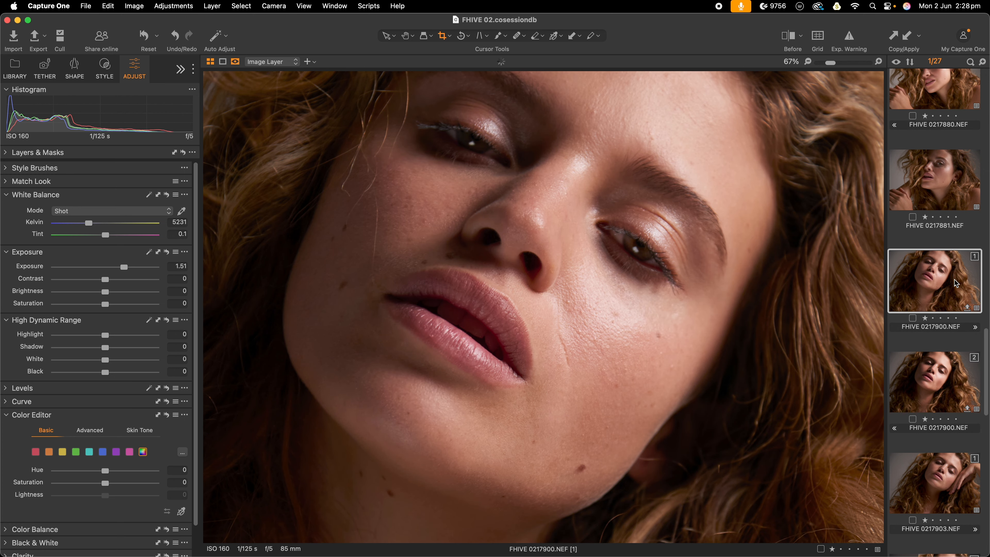
{"action": "left_click", "coordinate": [944, 393]}
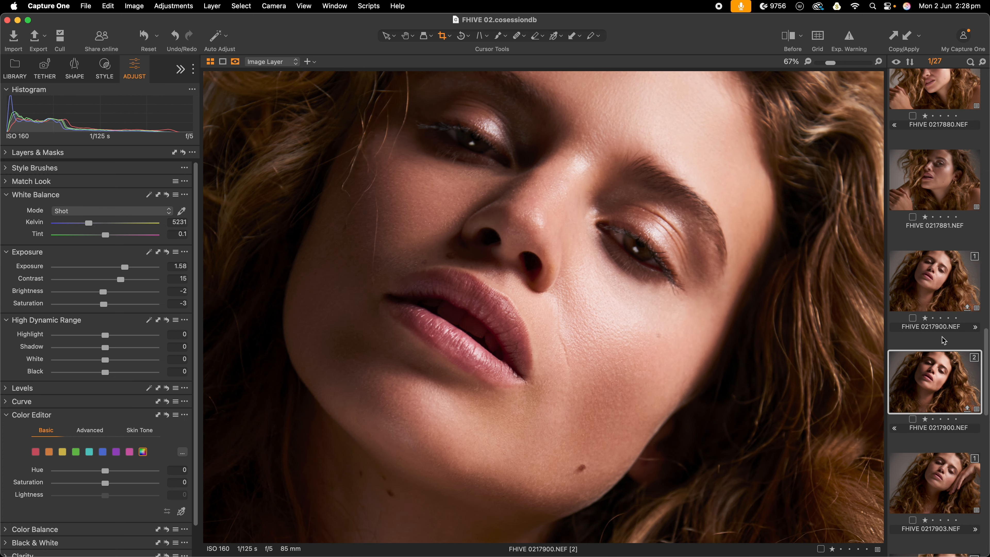
{"action": "left_click", "coordinate": [941, 293]}
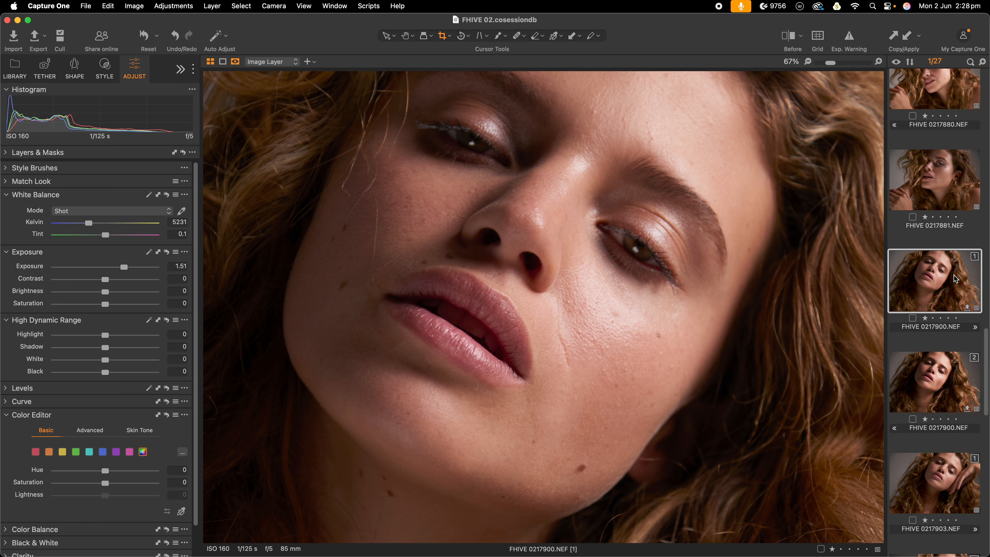
{"action": "left_click", "coordinate": [941, 383]}
{"action": "left_click", "coordinate": [944, 289]}
{"action": "left_click", "coordinate": [939, 390]}
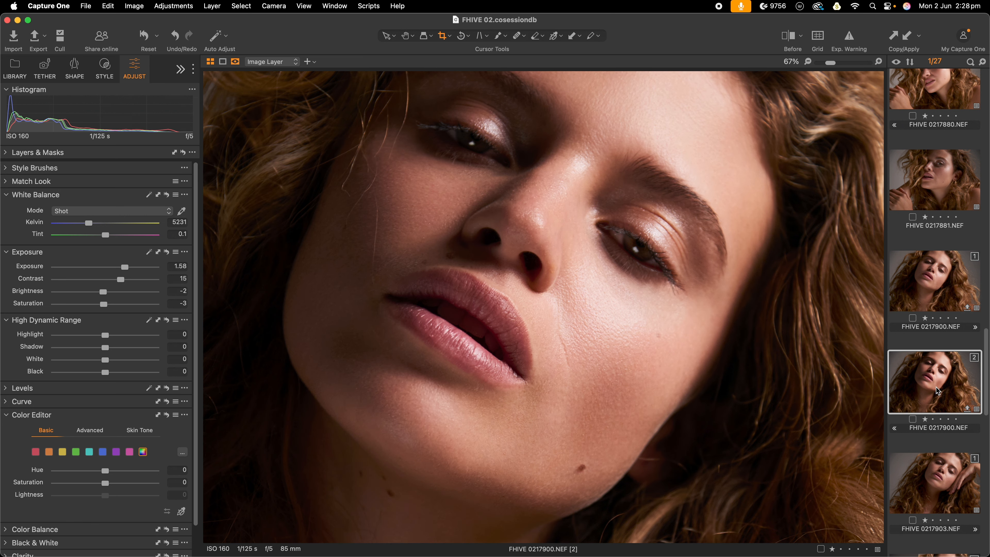
{"action": "scroll", "coordinate": [731, 344], "scroll_direction": "down", "scroll_amount": 3}
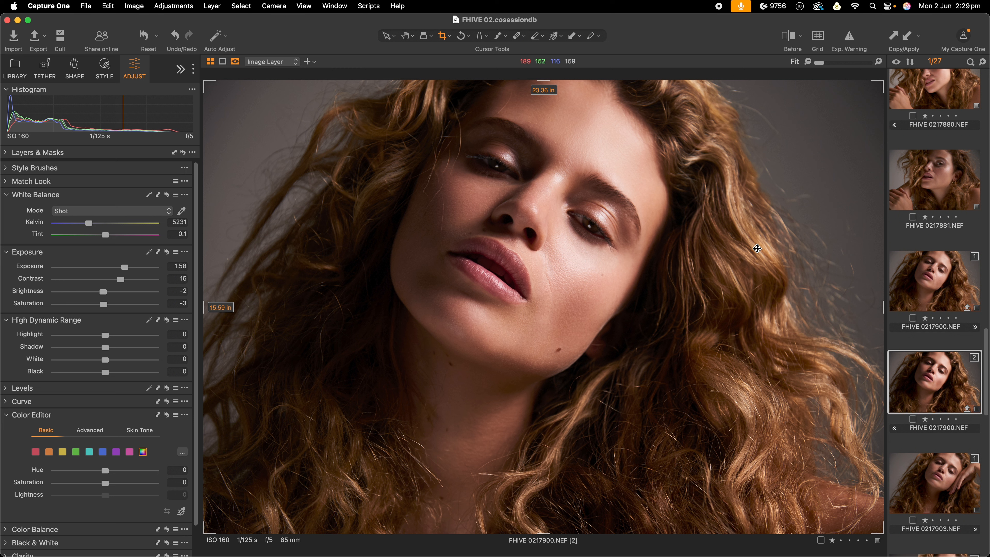
Step: View FHIVE 0217881 and compare variants 1 and 2 of FHIVE 0217880
{"action": "left_click", "coordinate": [942, 195]}
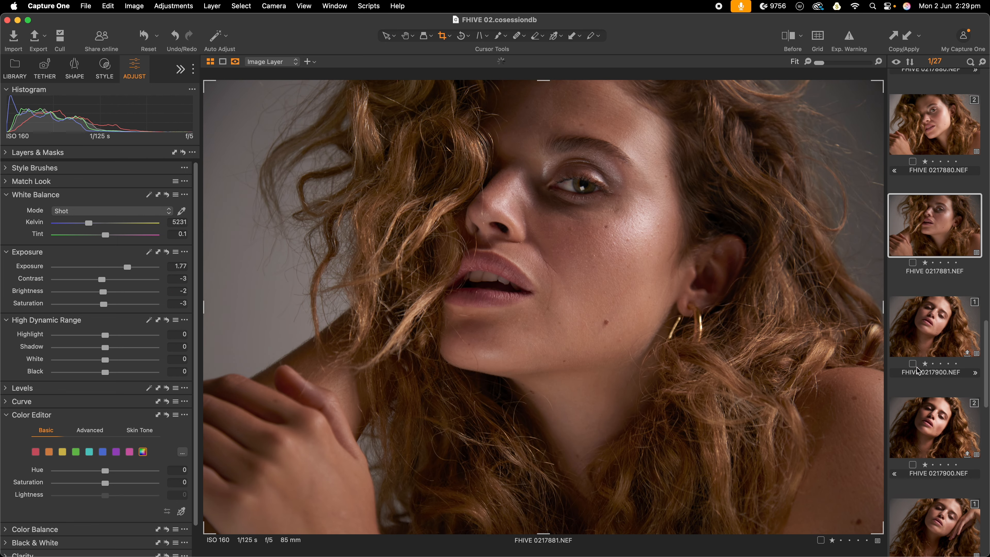
{"action": "scroll", "coordinate": [919, 371], "scroll_direction": "up", "scroll_amount": 2}
{"action": "scroll", "coordinate": [918, 371], "scroll_direction": "up", "scroll_amount": 3}
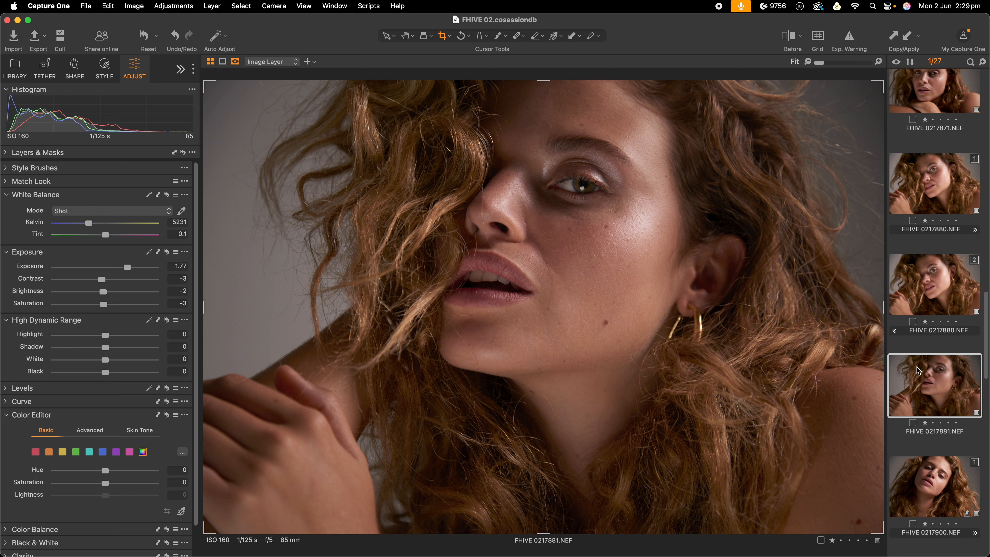
{"action": "left_click", "coordinate": [954, 299]}
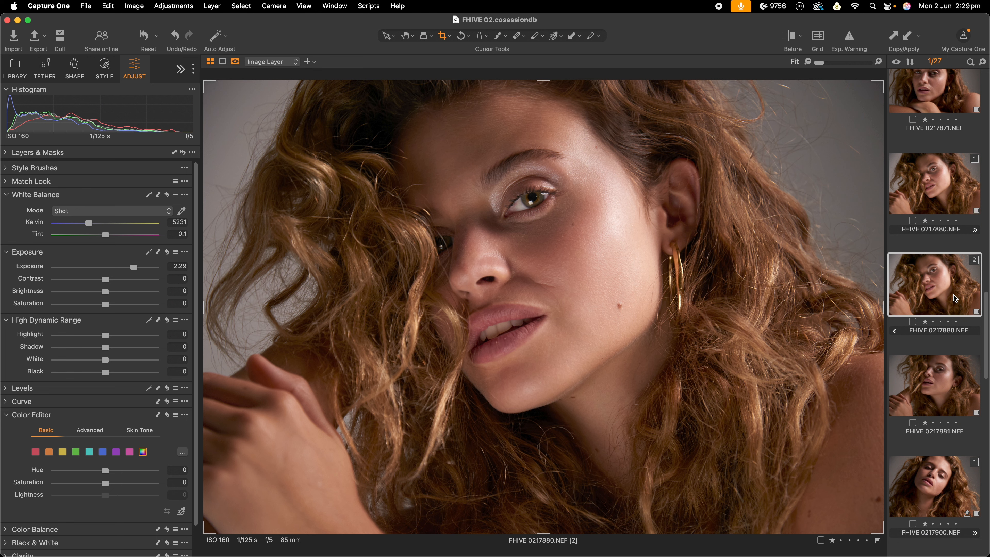
{"action": "left_click", "coordinate": [933, 229]}
{"action": "left_click", "coordinate": [929, 251]}
{"action": "left_click", "coordinate": [940, 189]}
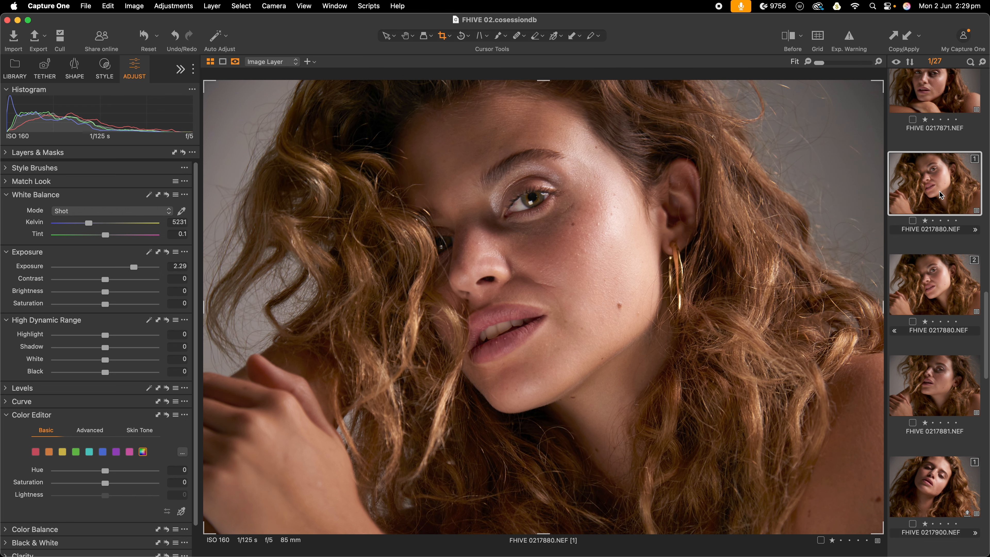
Step: Look through earlier portraits in the session, viewing FHIVE 0217837, 0217814 and 0217811
{"action": "scroll", "coordinate": [944, 257], "scroll_direction": "up", "scroll_amount": 4}
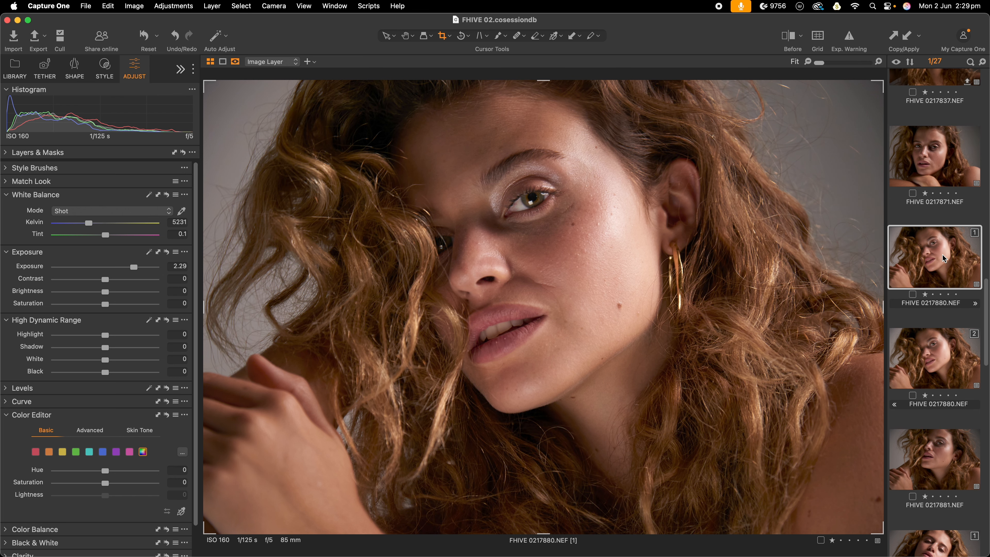
{"action": "scroll", "coordinate": [944, 259], "scroll_direction": "up", "scroll_amount": 1}
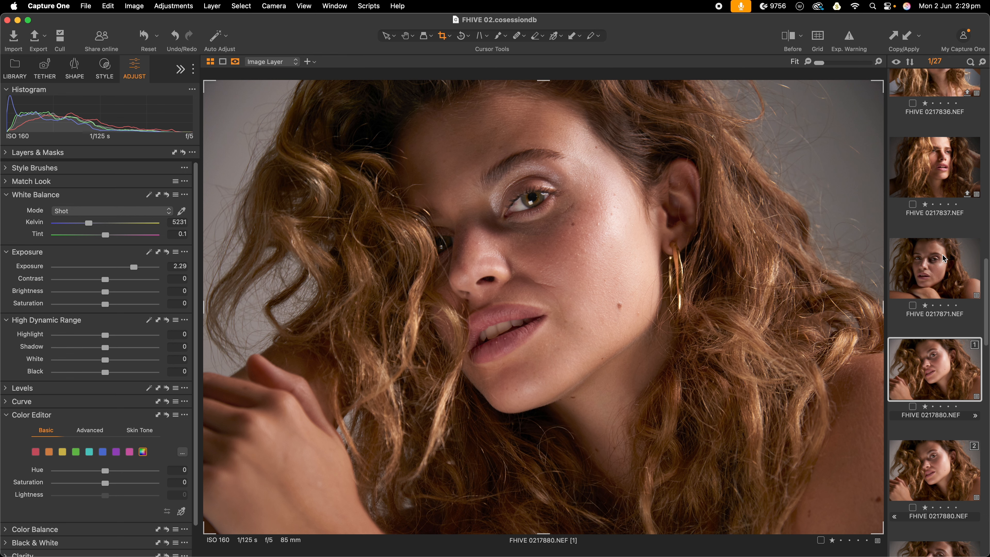
{"action": "scroll", "coordinate": [943, 258], "scroll_direction": "up", "scroll_amount": 2}
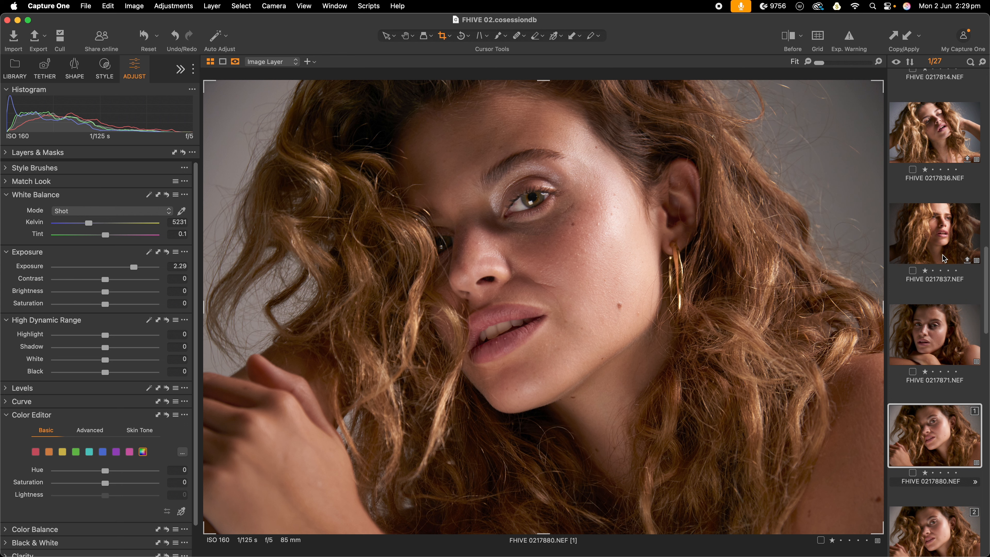
{"action": "left_click", "coordinate": [930, 236]}
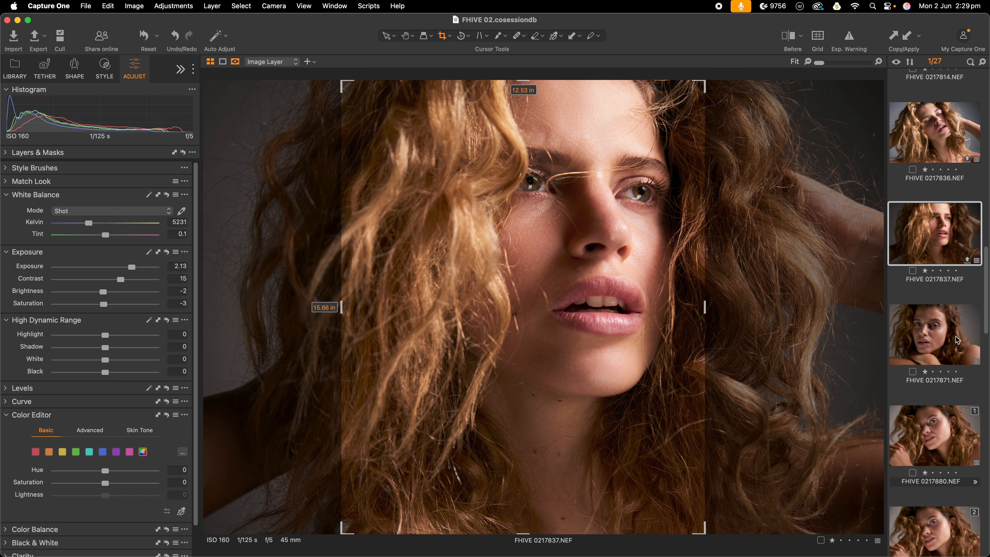
{"action": "scroll", "coordinate": [954, 338], "scroll_direction": "up", "scroll_amount": 3}
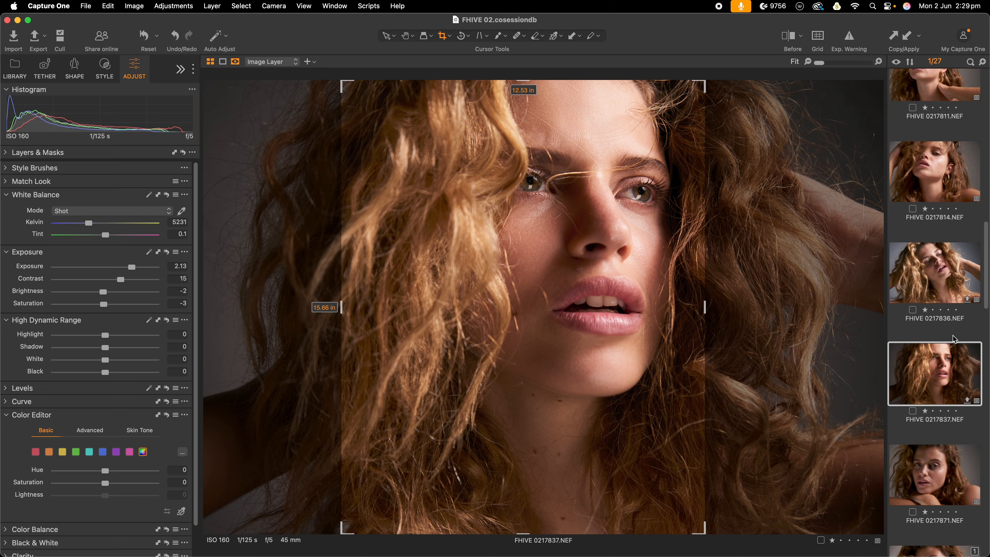
{"action": "left_click", "coordinate": [961, 189]}
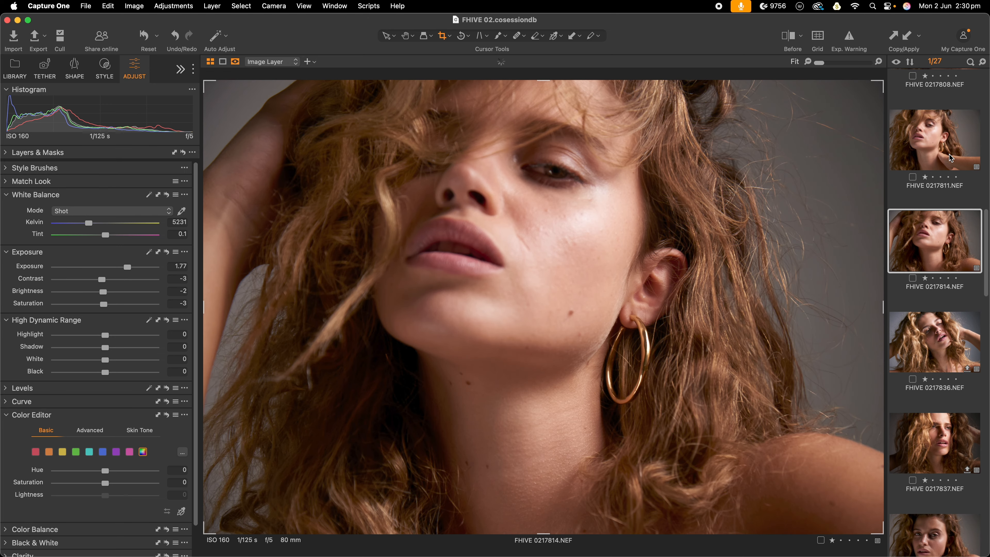
{"action": "left_click", "coordinate": [951, 155]}
Step: On FHIVE 0217808, set Retouch Faces to Blemishes 55, Dark Circles 80, Even Skin Amount 66 and Texture 100
{"action": "key", "text": "Up"}
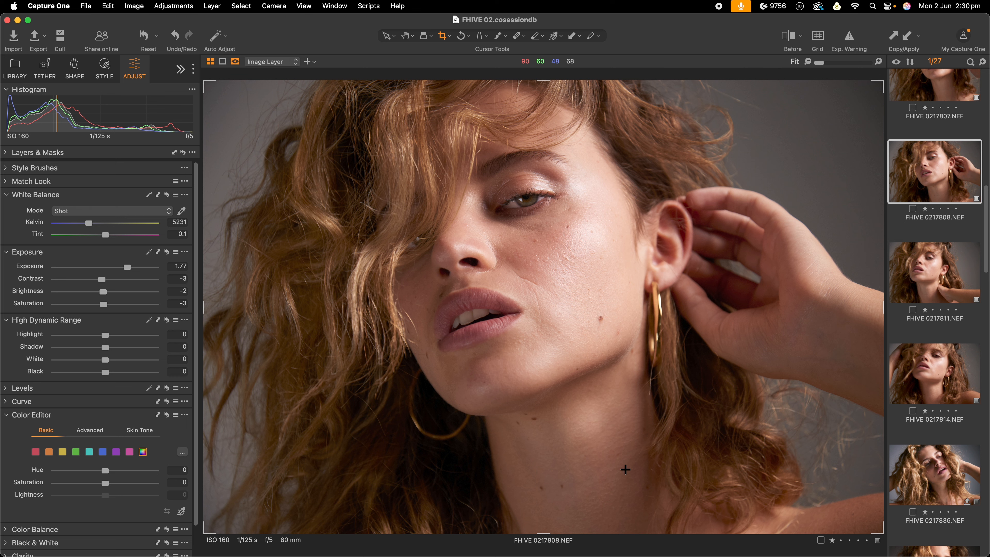
{"action": "left_click", "coordinate": [180, 70]}
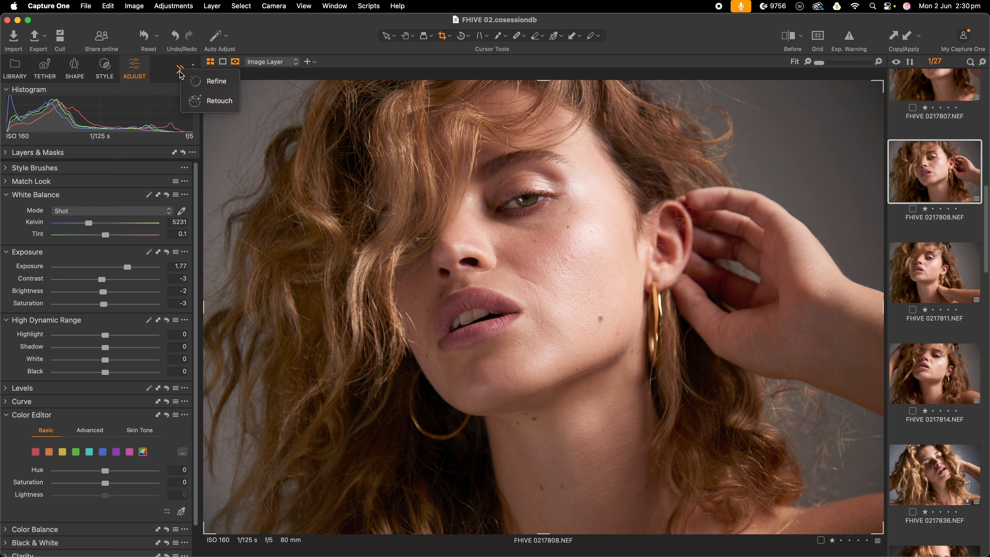
{"action": "left_click", "coordinate": [219, 101]}
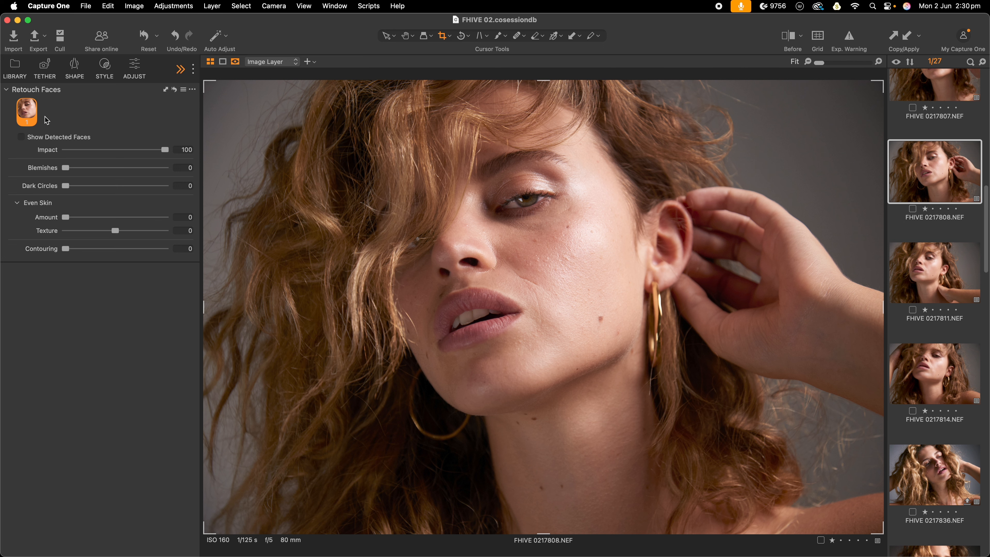
{"action": "left_click_drag", "start_coordinate": [89, 170], "coordinate": [121, 170]}
{"action": "left_click_drag", "start_coordinate": [65, 186], "coordinate": [146, 193]}
{"action": "left_click_drag", "start_coordinate": [66, 218], "coordinate": [177, 234]}
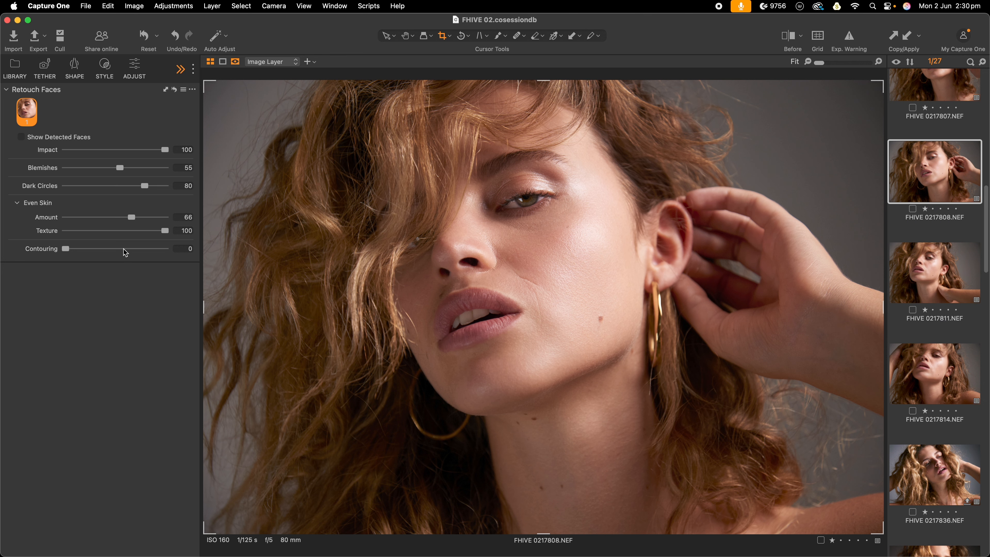
Step: Set the face's Contouring to 61 while inspecting the skin at 67% zoom
{"action": "scroll", "coordinate": [563, 265], "scroll_direction": "up", "scroll_amount": 3}
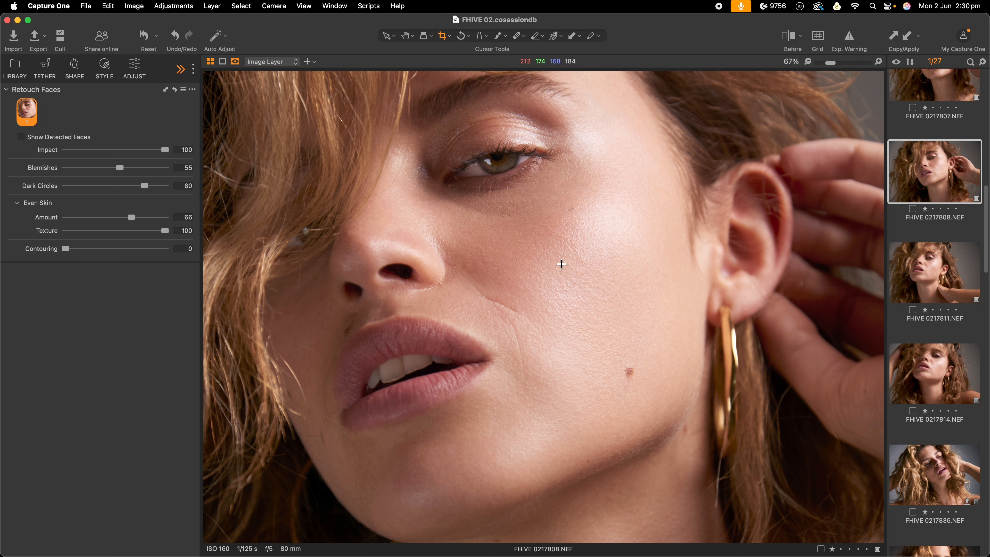
{"action": "left_click", "coordinate": [121, 249]}
{"action": "left_click_drag", "start_coordinate": [133, 249], "coordinate": [127, 250]}
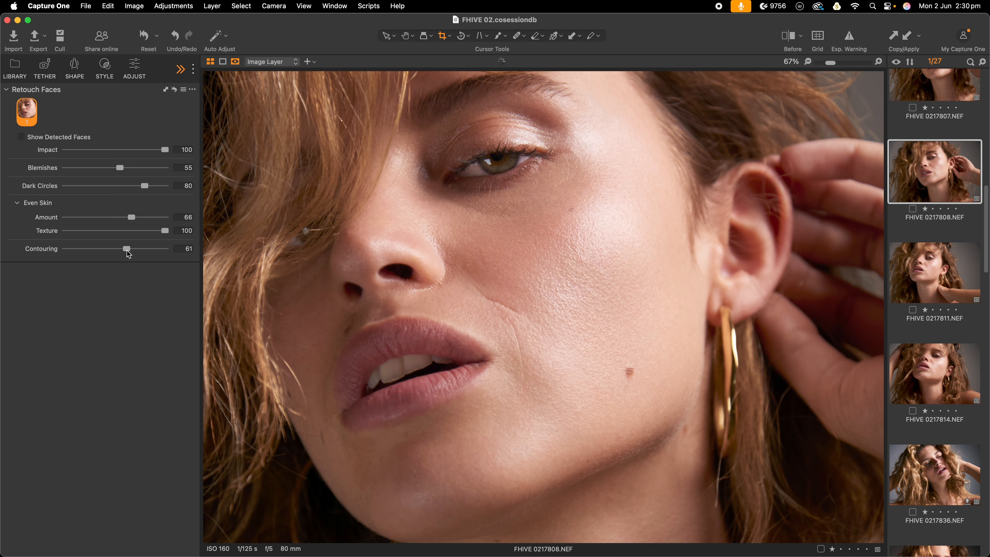
Step: Compare the retouched FHIVE 0217808 with its original in a before/after split view, moving the divider beside the face
{"action": "scroll", "coordinate": [457, 257], "scroll_direction": "down", "scroll_amount": 5}
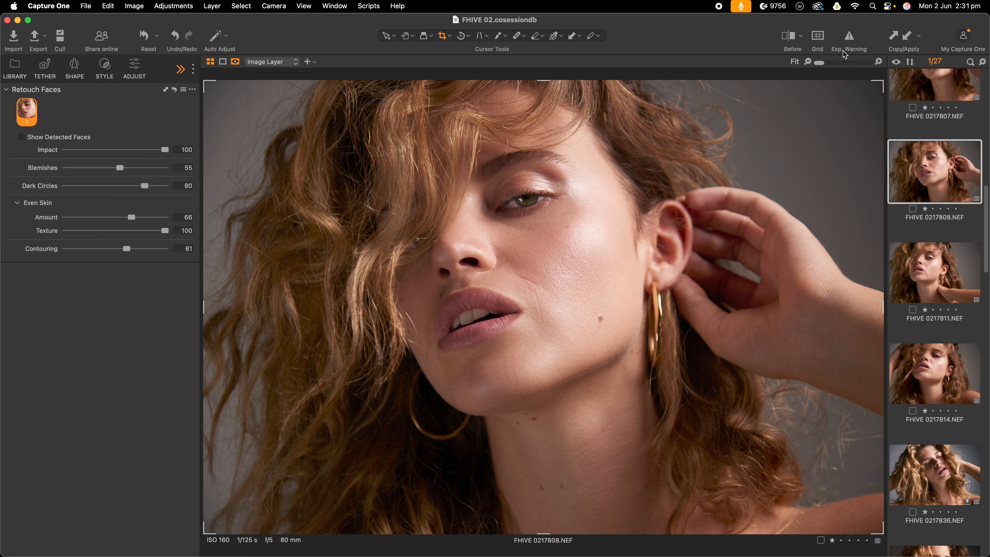
{"action": "left_click", "coordinate": [788, 37]}
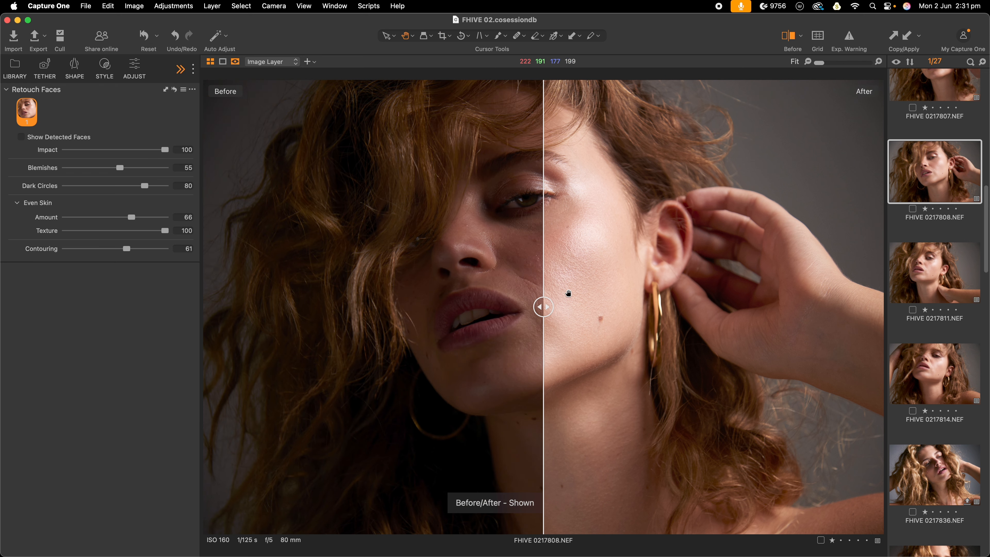
{"action": "left_click_drag", "start_coordinate": [549, 315], "coordinate": [372, 347]}
Step: Look through earlier portraits FHIVE 0217796, 0217794 and 0217788 with the before/after view turned off
{"action": "scroll", "coordinate": [921, 353], "scroll_direction": "up", "scroll_amount": 5}
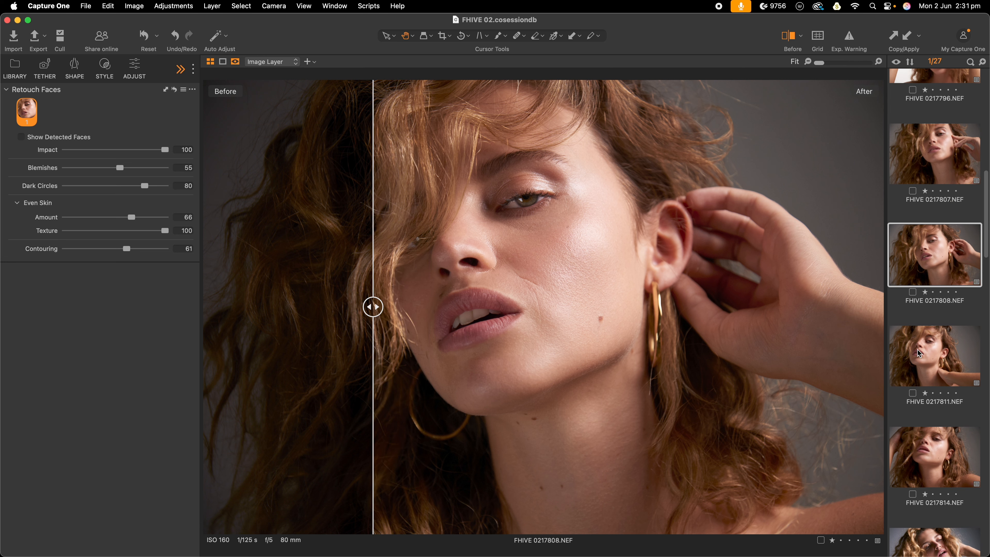
{"action": "scroll", "coordinate": [924, 347], "scroll_direction": "up", "scroll_amount": 3}
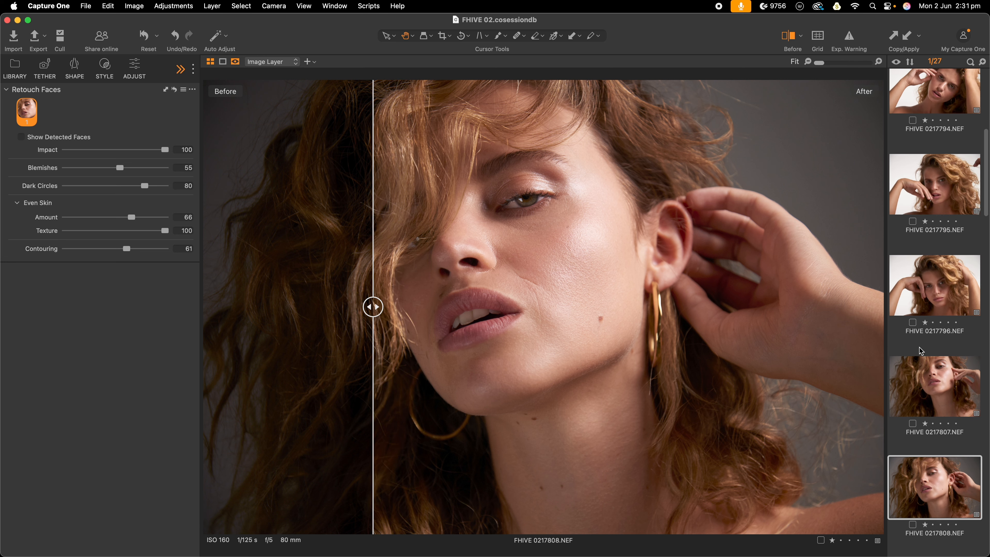
{"action": "left_click", "coordinate": [944, 307]}
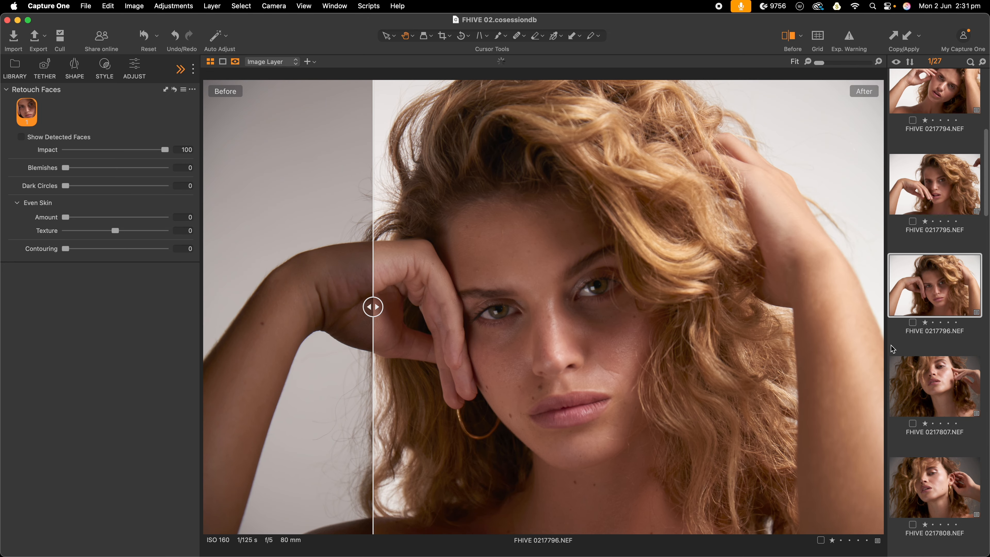
{"action": "left_click", "coordinate": [786, 35]}
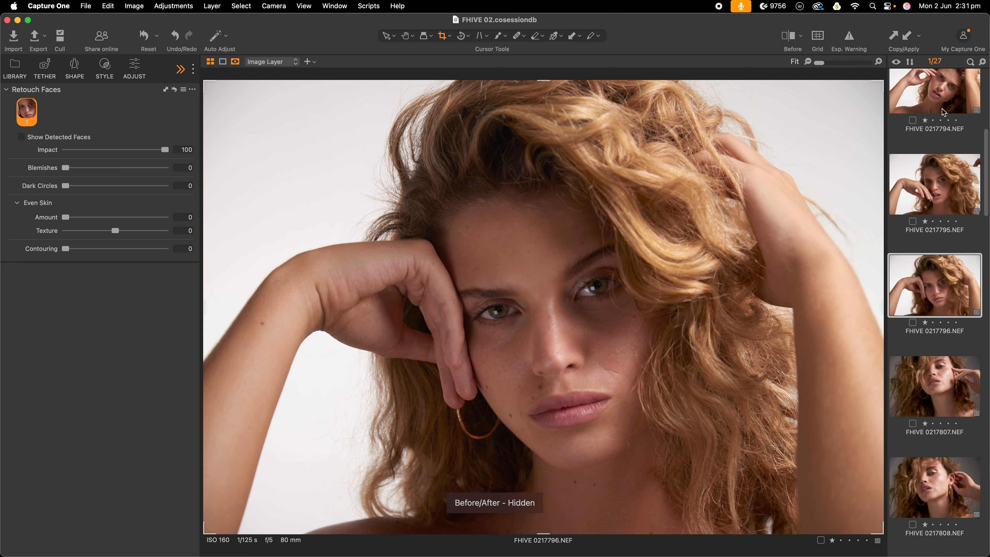
{"action": "left_click", "coordinate": [926, 115]}
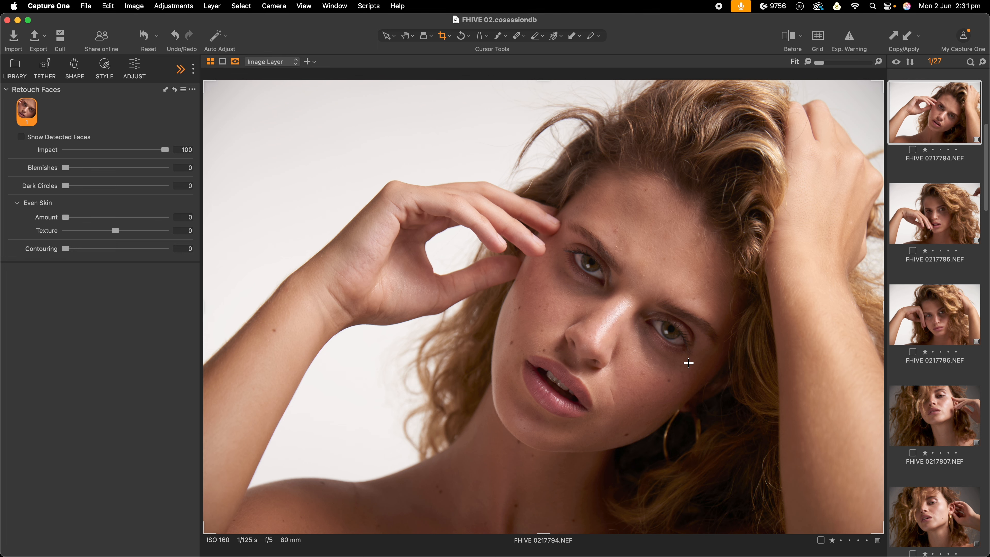
{"action": "scroll", "coordinate": [922, 355], "scroll_direction": "up", "scroll_amount": 3}
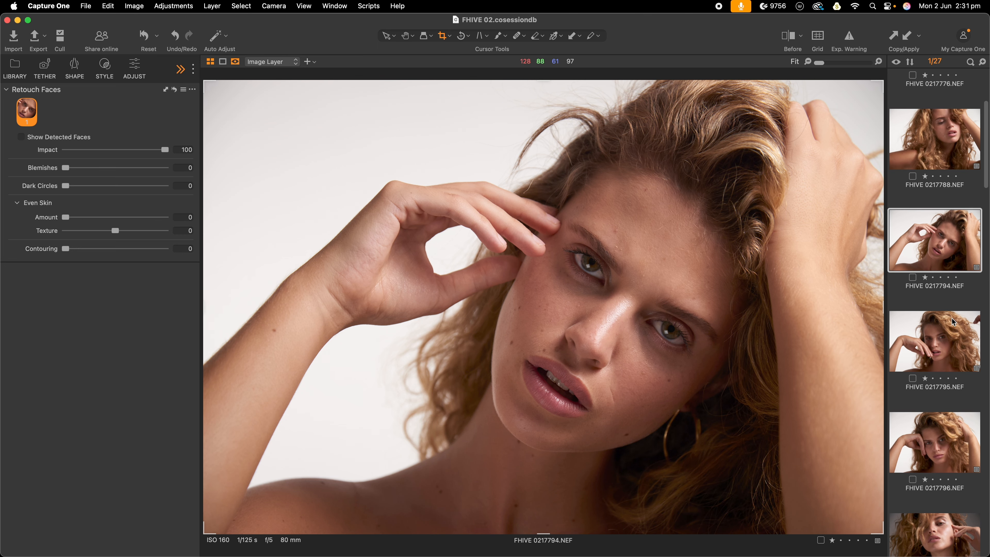
{"action": "left_click", "coordinate": [955, 143]}
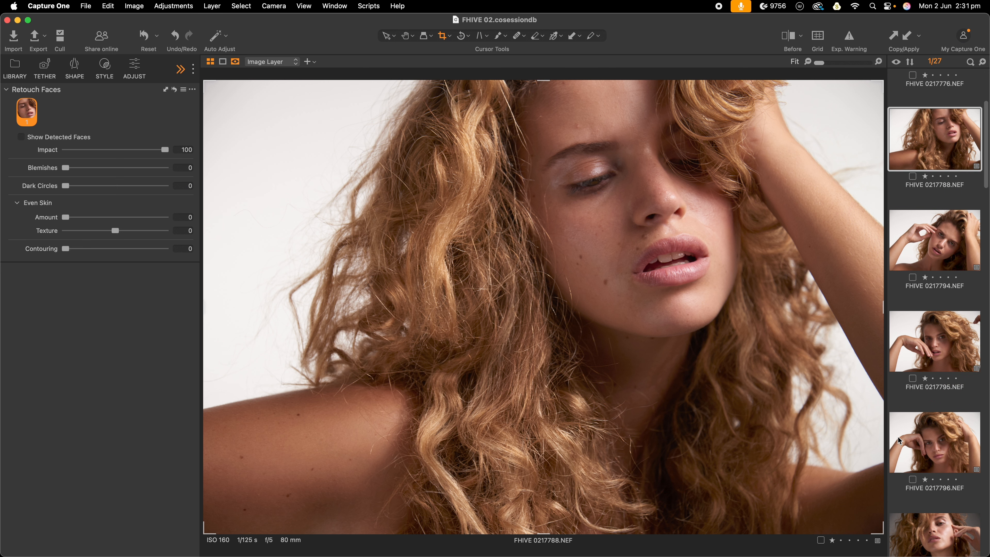
Step: On FHIVE 0217788, set Retouch Faces to Blemishes 62, Dark Circles 65, Even Skin Amount 66, Texture 34 and Contouring 52
{"action": "left_click", "coordinate": [127, 167]}
{"action": "left_click", "coordinate": [131, 186]}
{"action": "left_click", "coordinate": [132, 217]}
{"action": "left_click", "coordinate": [133, 231]}
{"action": "left_click_drag", "start_coordinate": [125, 250], "coordinate": [119, 252]}
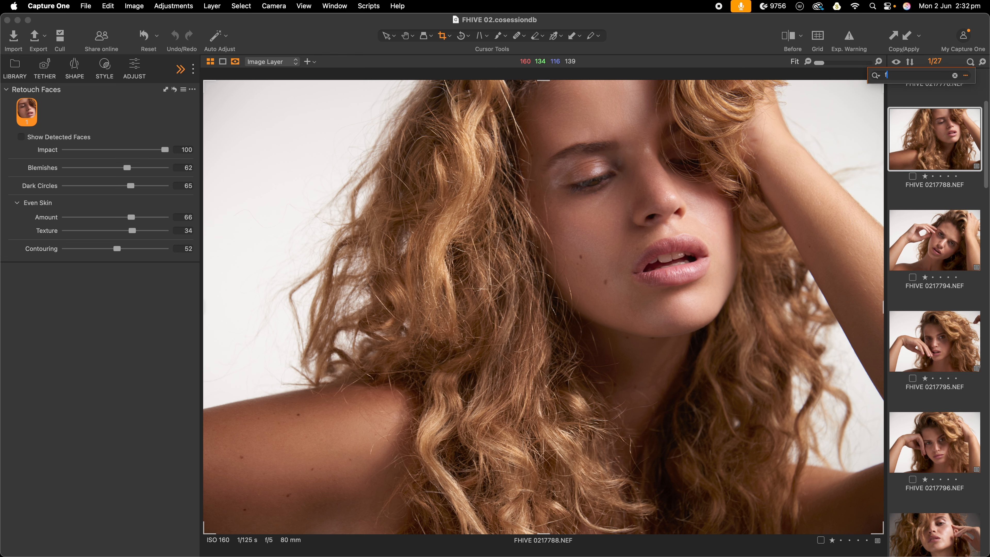
Step: Examine the retouched skin on FHIVE 0217788 in full screen and at 67% zoom
{"action": "key", "text": "f"}
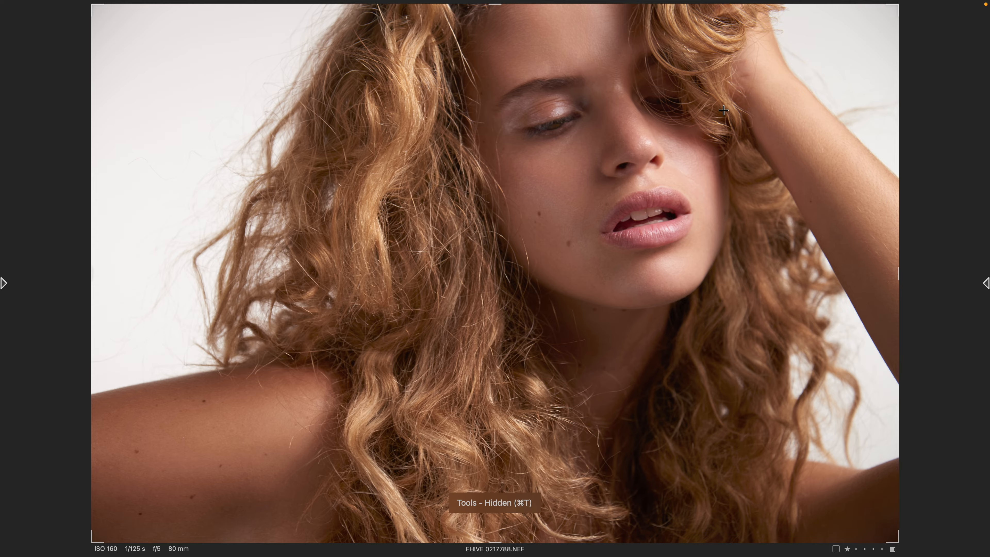
{"action": "scroll", "coordinate": [724, 110], "scroll_direction": "up", "scroll_amount": 4}
{"action": "scroll", "coordinate": [724, 110], "scroll_direction": "down", "scroll_amount": 3}
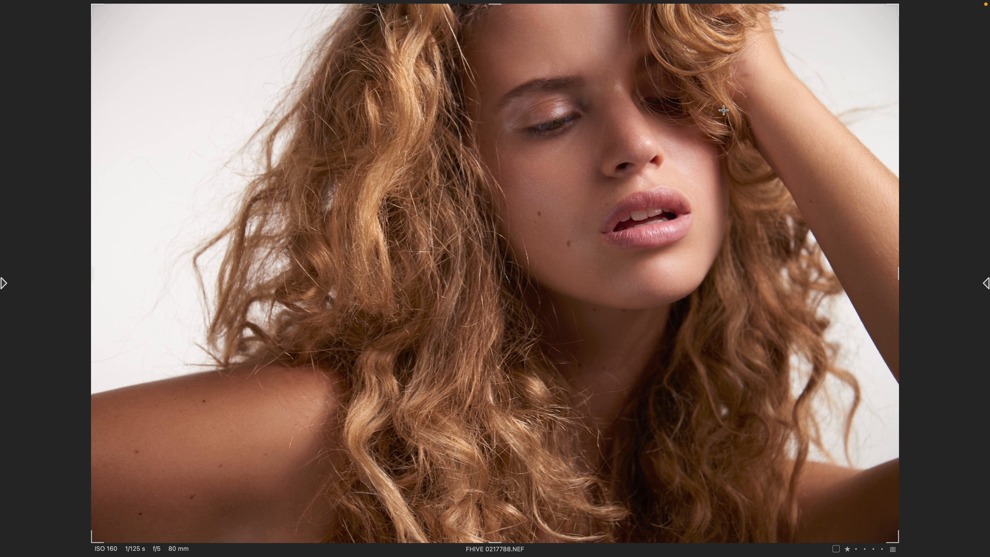
{"action": "key", "text": "g"}
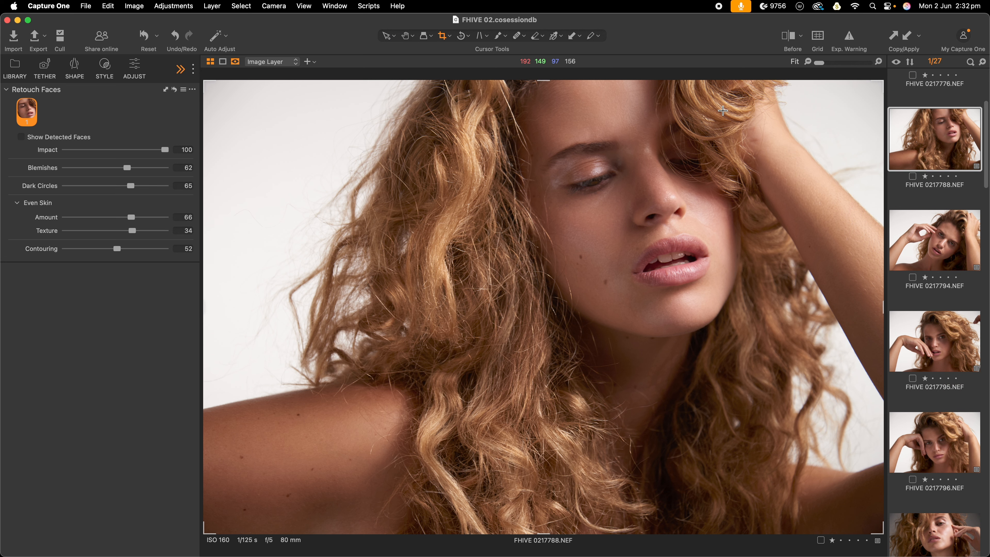
{"action": "scroll", "coordinate": [673, 160], "scroll_direction": "up", "scroll_amount": 3}
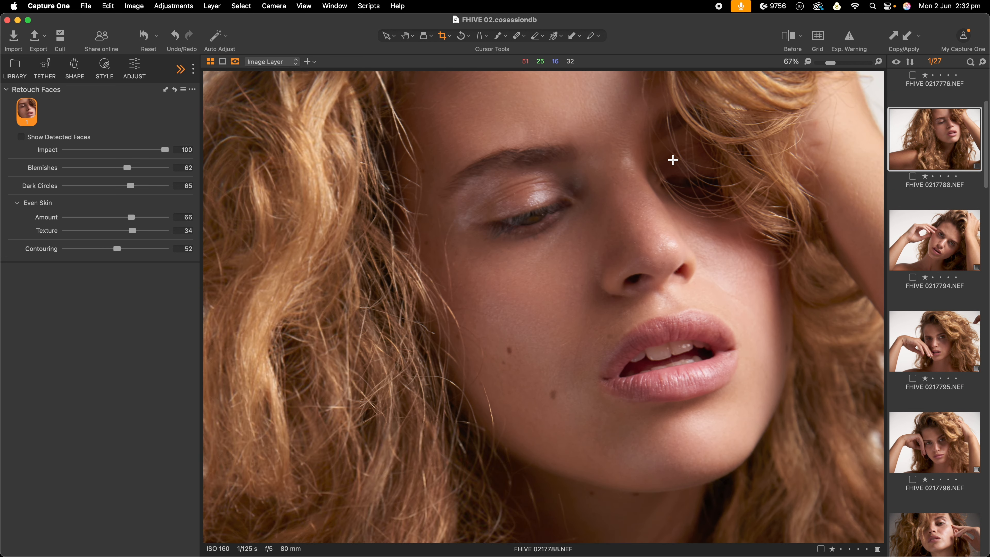
{"action": "scroll", "coordinate": [673, 160], "scroll_direction": "down", "scroll_amount": 3}
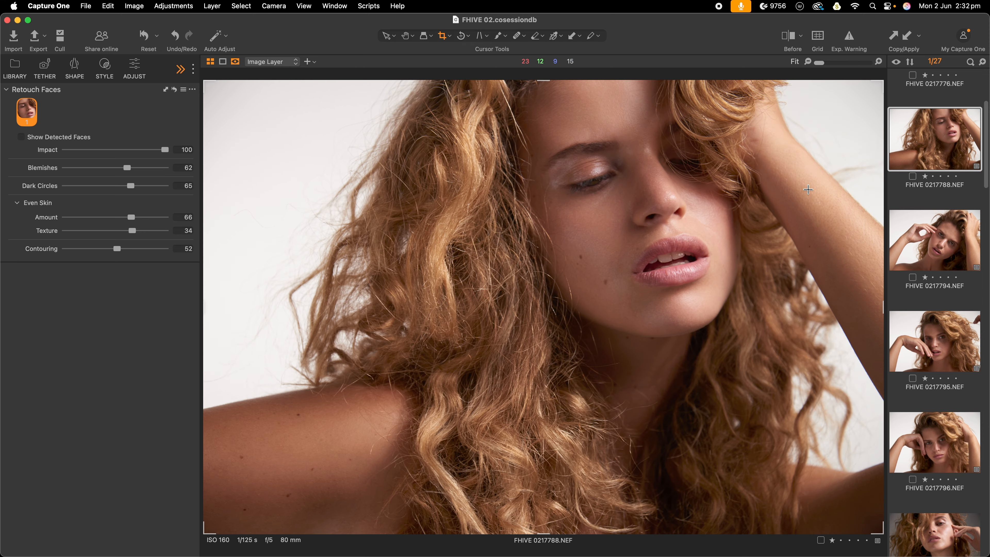
Step: On FHIVE 0217794, set Blemishes 72, Dark Circles 70, Even Skin Amount 72 and Contouring 75, and set Exposure to 1.72
{"action": "left_click", "coordinate": [938, 253]}
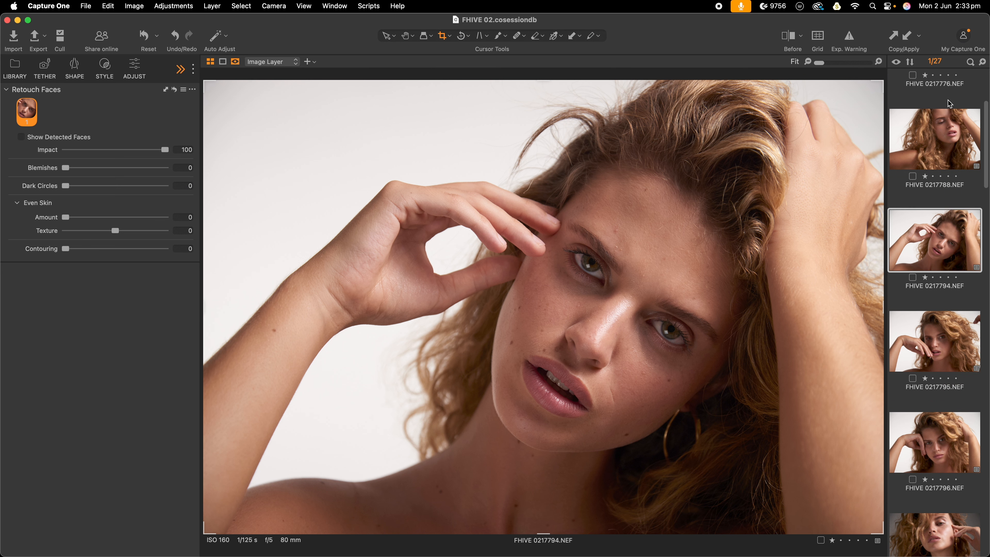
{"action": "left_click", "coordinate": [908, 39]}
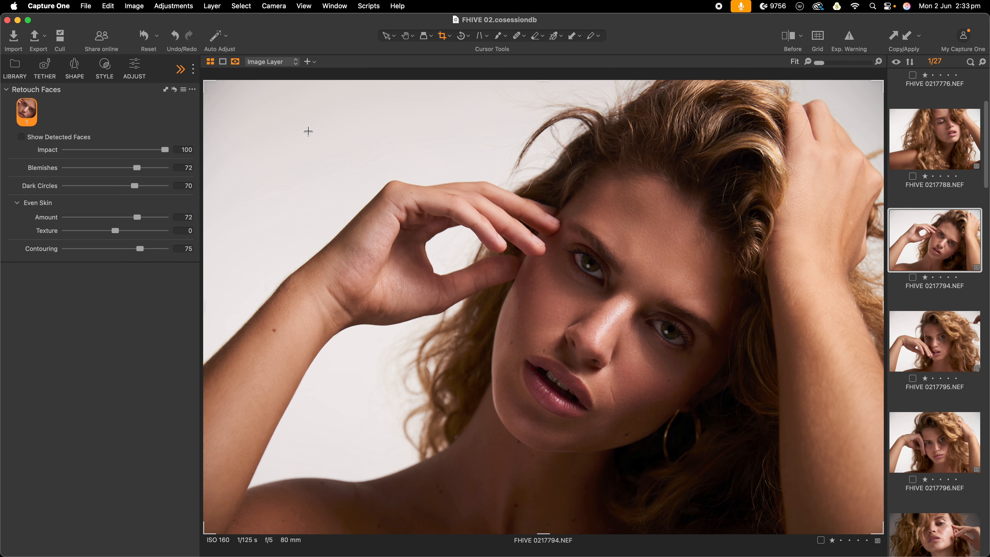
{"action": "left_click", "coordinate": [138, 68]}
{"action": "left_click_drag", "start_coordinate": [120, 268], "coordinate": [129, 270]}
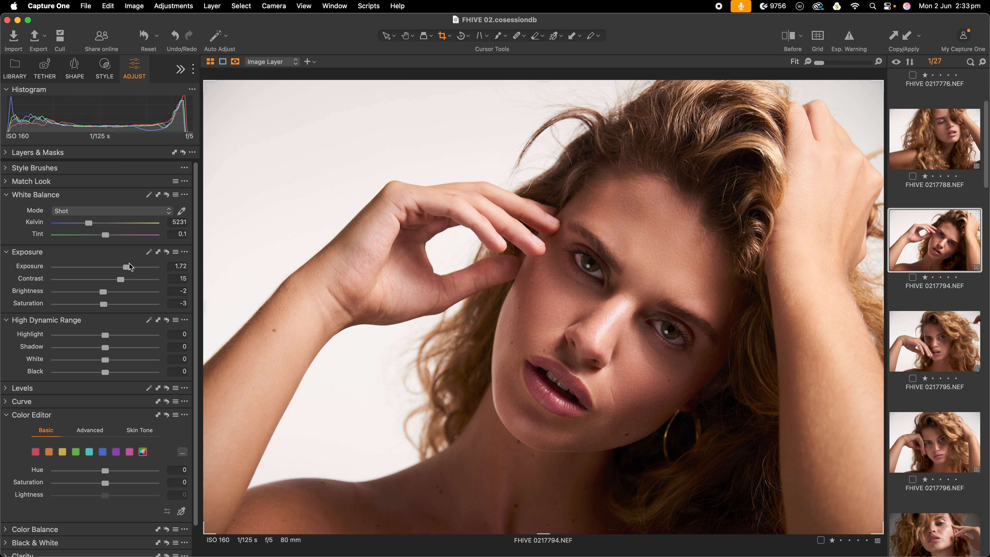
{"action": "key", "text": "f"}
{"action": "key", "text": "g"}
Step: Look through the following portraits in the session, viewing FHIVE 0217807 and 0217808
{"action": "scroll", "coordinate": [905, 380], "scroll_direction": "down", "scroll_amount": 2}
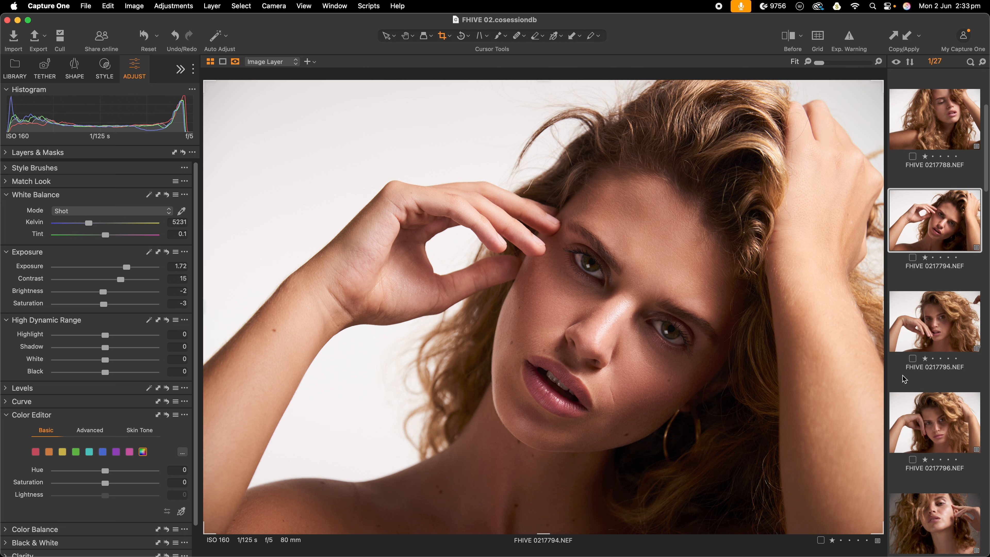
{"action": "scroll", "coordinate": [905, 379], "scroll_direction": "down", "scroll_amount": 2}
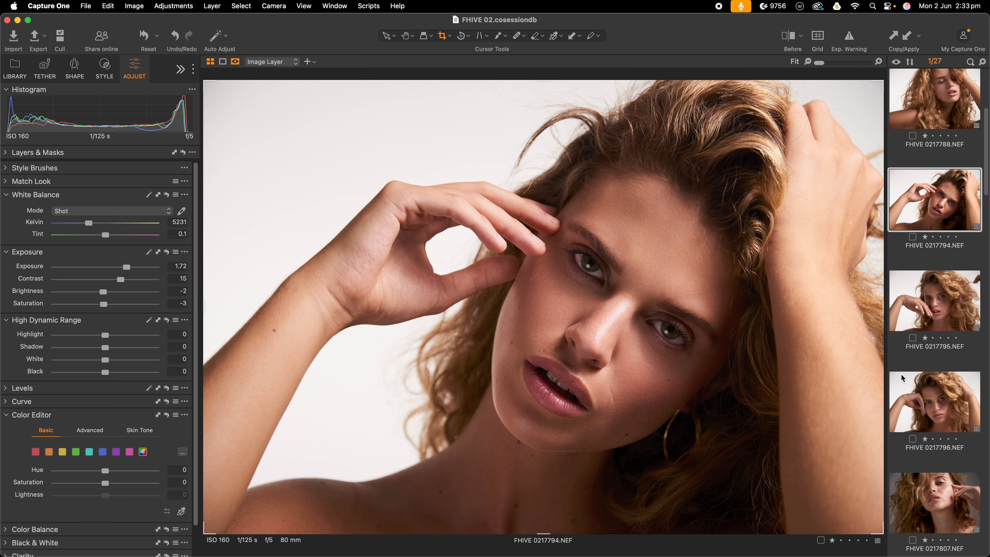
{"action": "scroll", "coordinate": [902, 374], "scroll_direction": "down", "scroll_amount": 12}
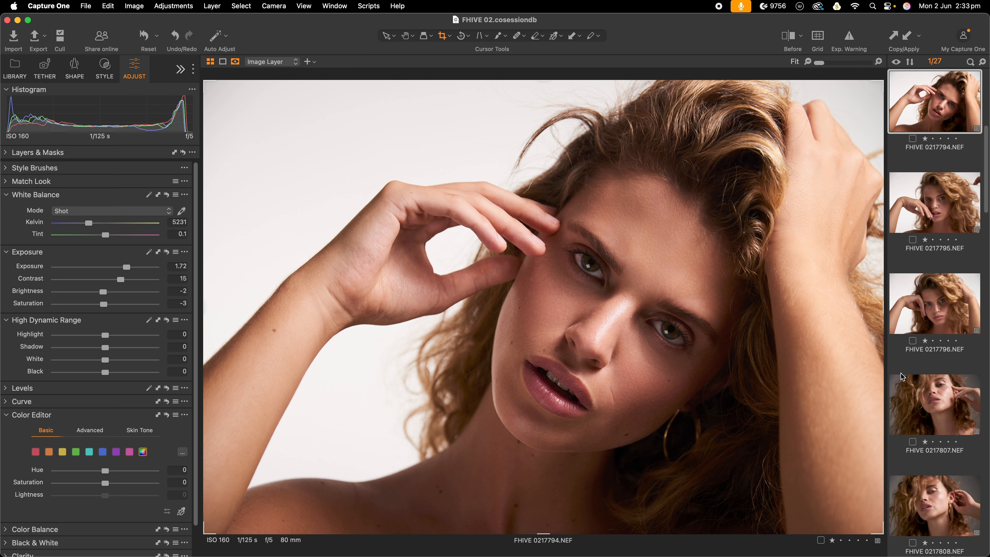
{"action": "left_click", "coordinate": [950, 362]}
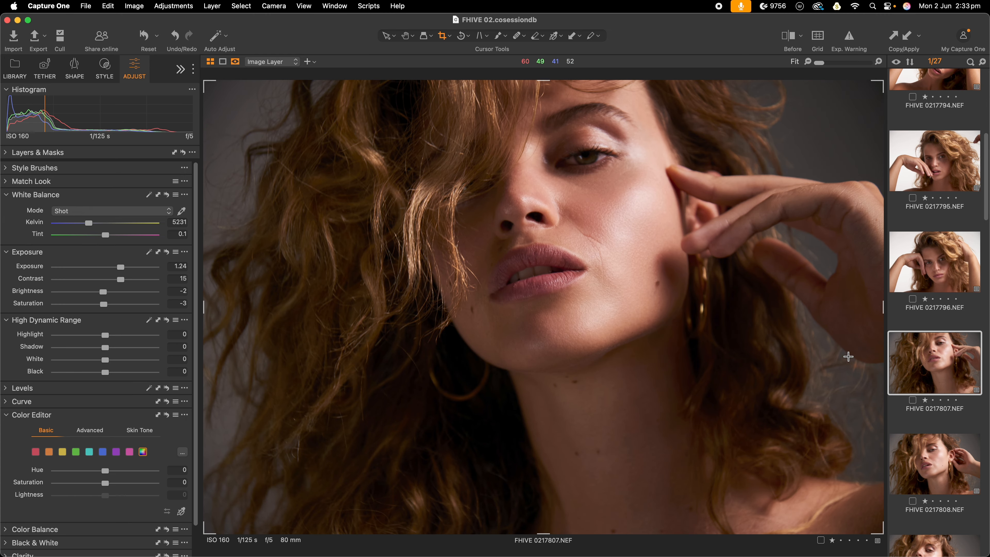
{"action": "scroll", "coordinate": [906, 357], "scroll_direction": "down", "scroll_amount": 6}
{"action": "scroll", "coordinate": [906, 357], "scroll_direction": "down", "scroll_amount": 2}
{"action": "left_click", "coordinate": [942, 362]}
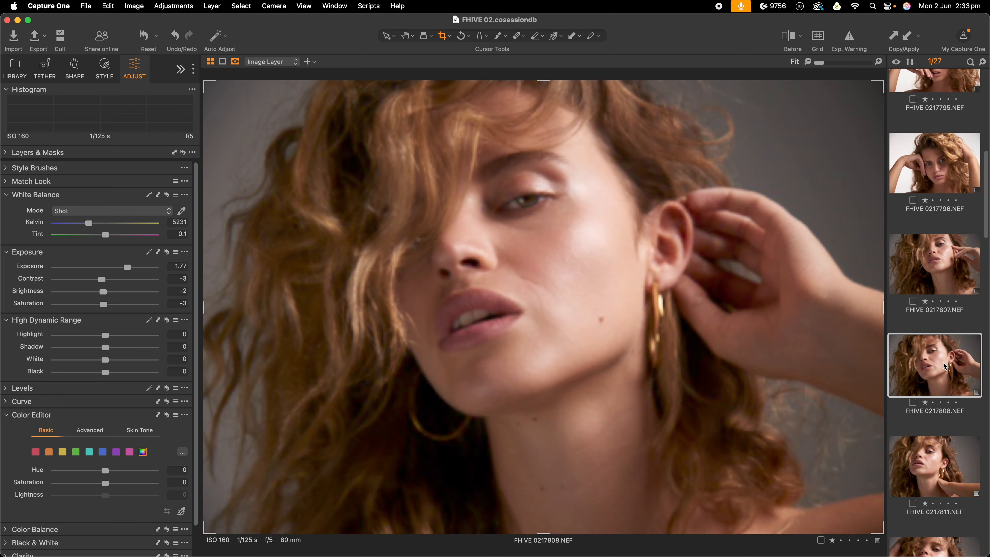
{"action": "scroll", "coordinate": [943, 362], "scroll_direction": "down", "scroll_amount": 6}
{"action": "scroll", "coordinate": [944, 365], "scroll_direction": "down", "scroll_amount": 3}
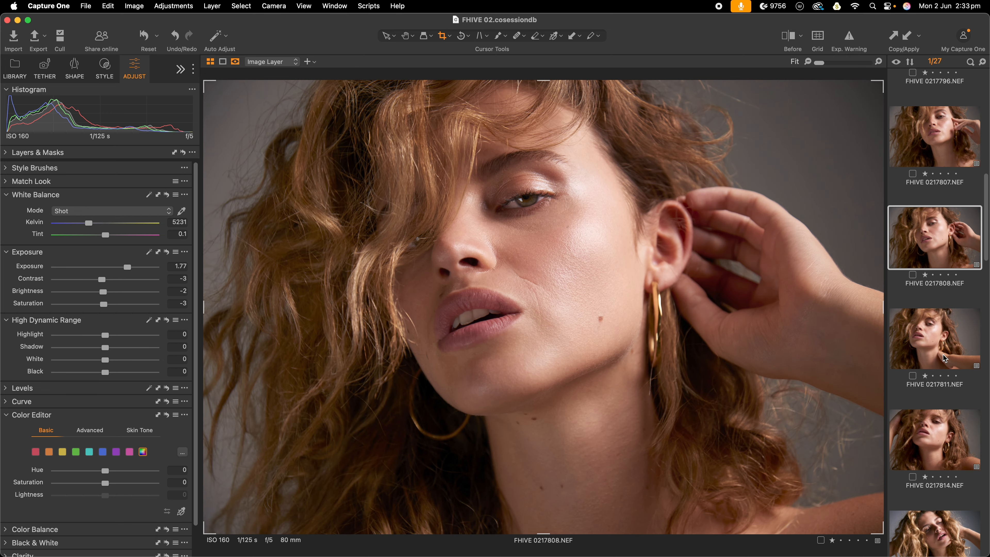
Step: On FHIVE 0217811, set Retouch Faces to Blemishes 41, Dark Circles 76, Even Skin Amount 83, Texture 100 and Contouring 89
{"action": "left_click", "coordinate": [943, 354]}
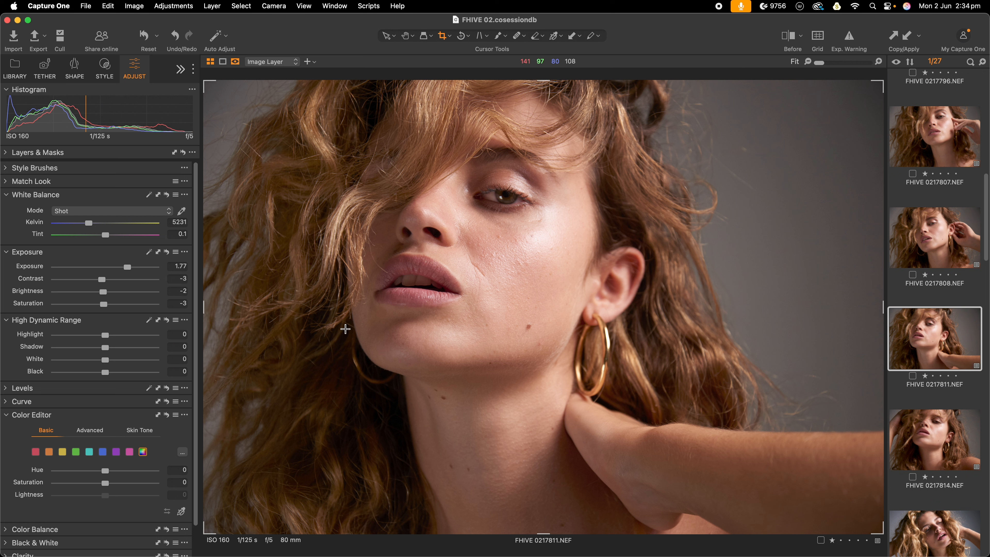
{"action": "left_click", "coordinate": [180, 70]}
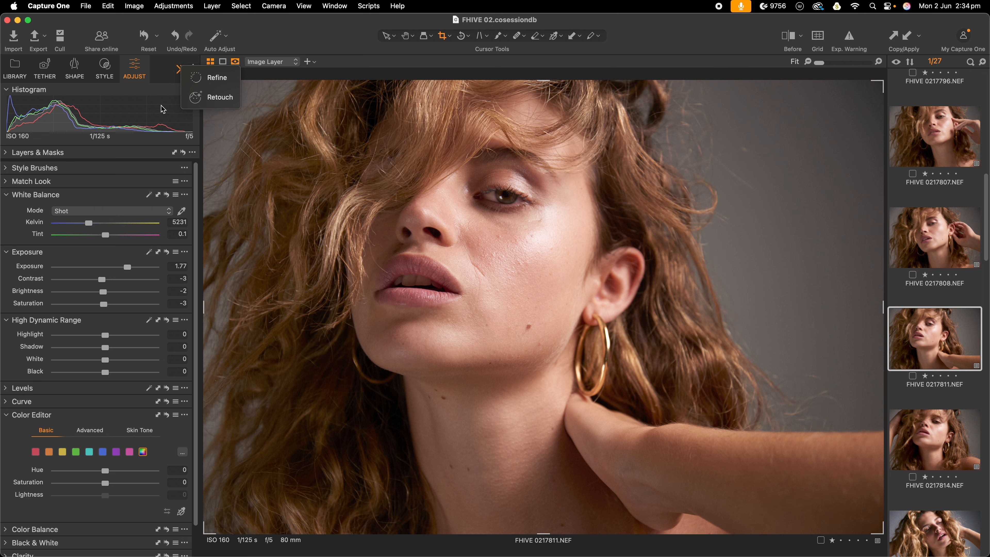
{"action": "left_click", "coordinate": [219, 97]}
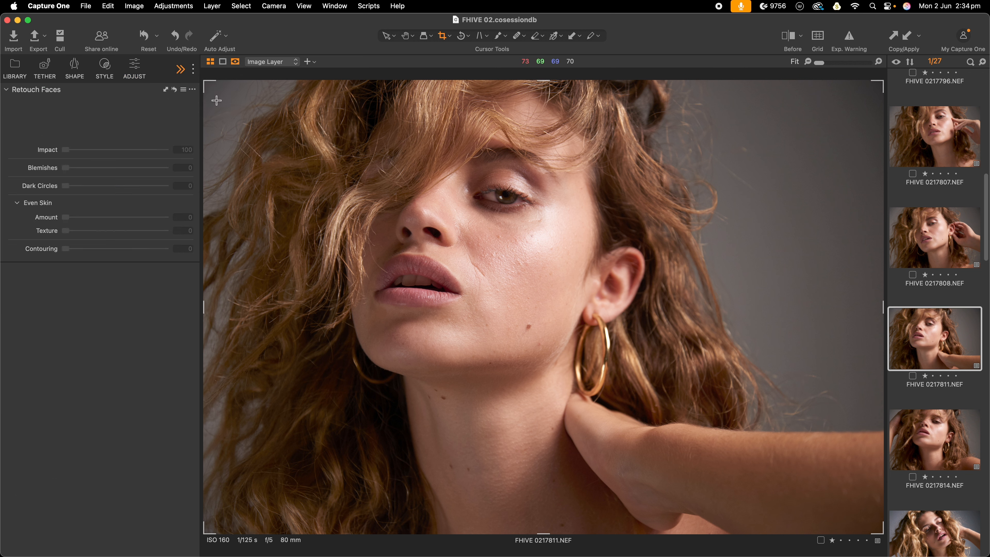
{"action": "left_click", "coordinate": [99, 168]}
{"action": "left_click_drag", "start_coordinate": [99, 168], "coordinate": [143, 186]}
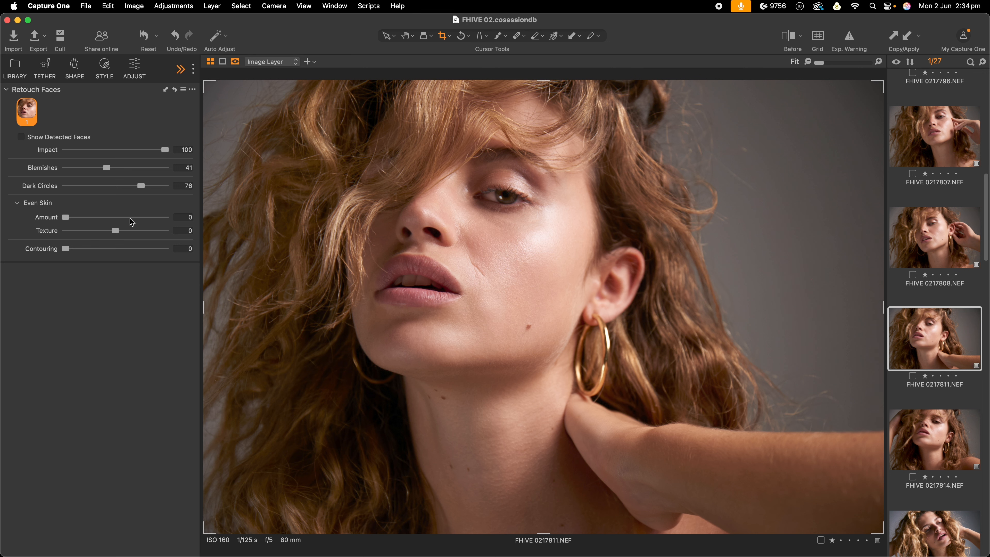
{"action": "left_click", "coordinate": [119, 217]}
{"action": "left_click_drag", "start_coordinate": [121, 220], "coordinate": [155, 252]}
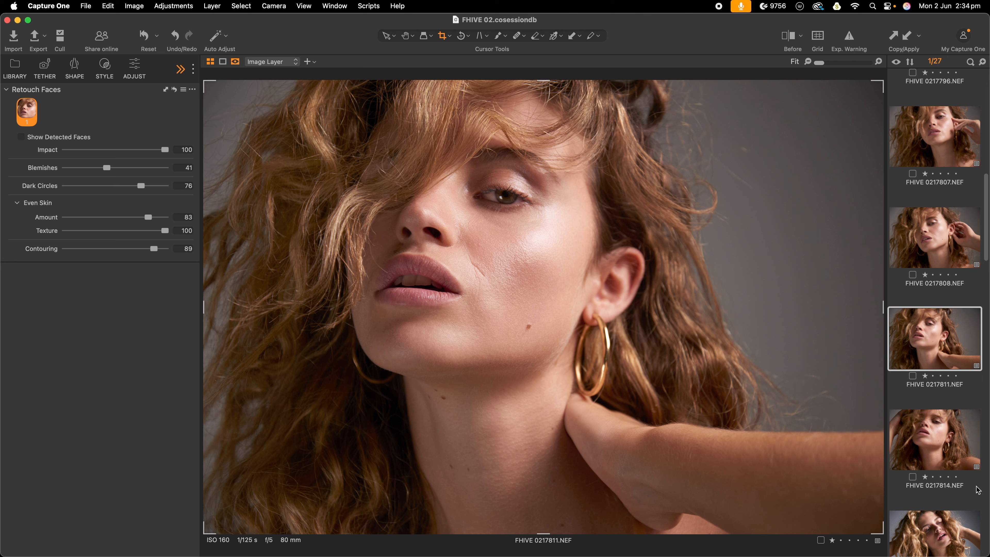
Step: On FHIVE 0217871, set Retouch Faces to Blemishes 66, Dark Circles 60, Even Skin Amount 59, Texture 22 and Contouring 61
{"action": "scroll", "coordinate": [964, 468], "scroll_direction": "down", "scroll_amount": 10}
{"action": "left_click", "coordinate": [903, 447]}
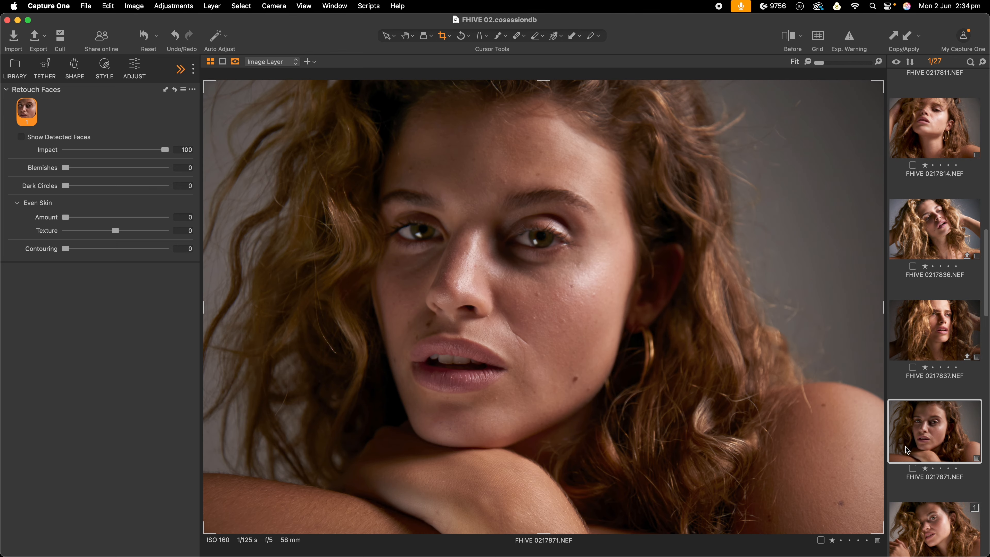
{"action": "left_click_drag", "start_coordinate": [117, 168], "coordinate": [133, 171]}
{"action": "left_click", "coordinate": [125, 186]}
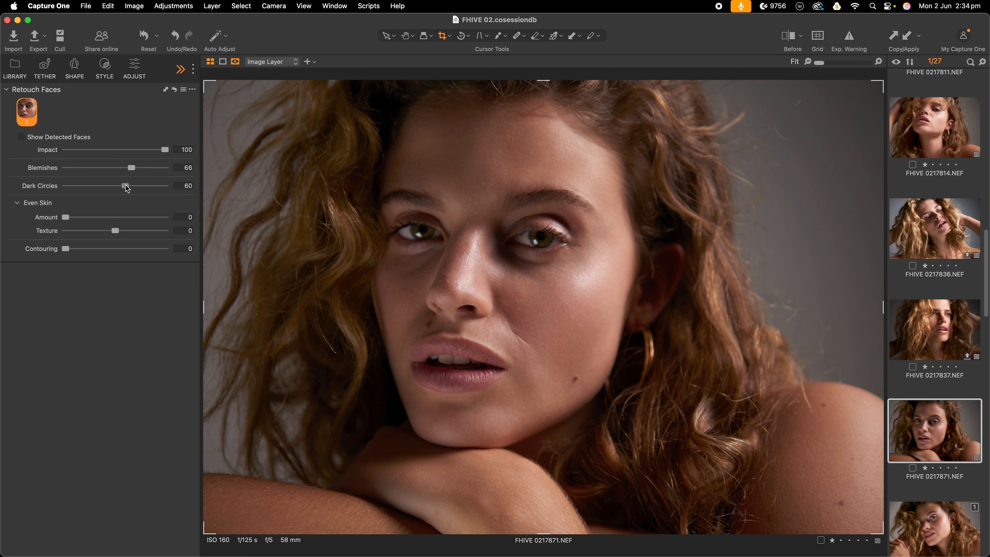
{"action": "left_click", "coordinate": [125, 218]}
{"action": "left_click", "coordinate": [126, 231]}
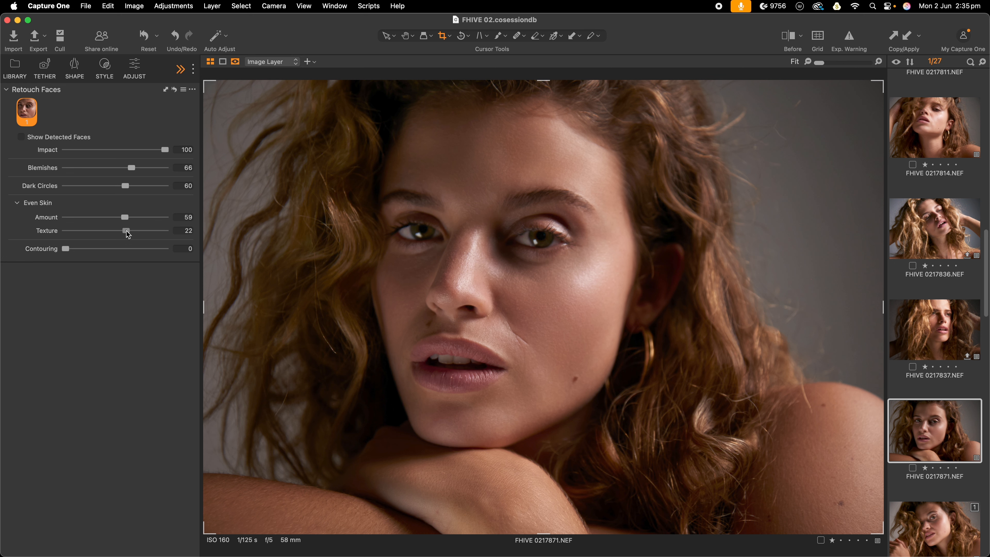
{"action": "left_click_drag", "start_coordinate": [108, 249], "coordinate": [125, 249]}
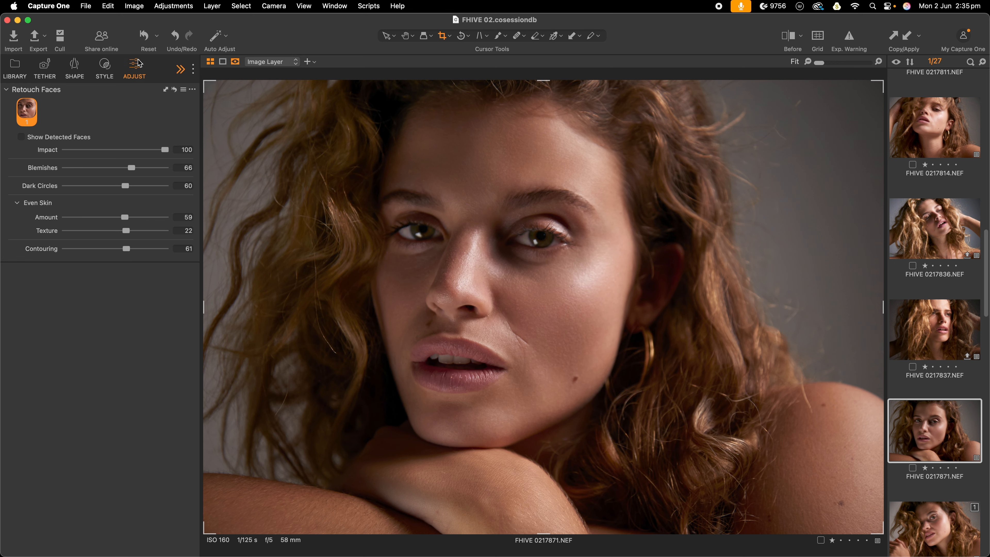
Step: Set the Exposure of FHIVE 0217871 to 1.97
{"action": "left_click", "coordinate": [134, 67]}
{"action": "left_click_drag", "start_coordinate": [102, 269], "coordinate": [132, 276]}
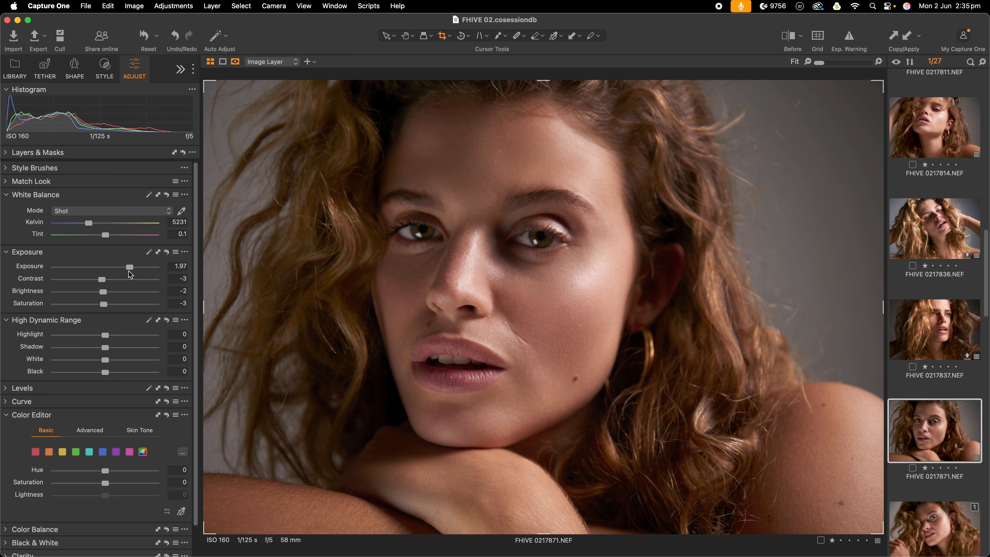